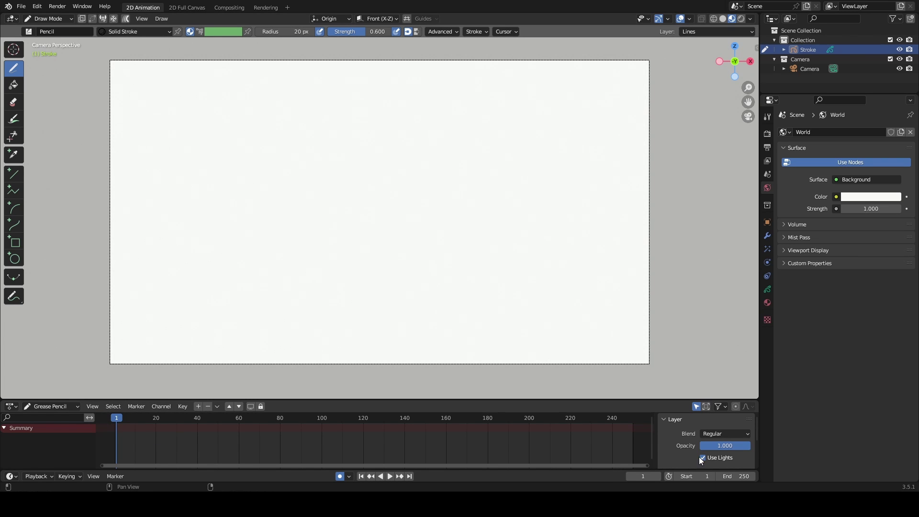
Step: Set the End frame to 75 and draw a thick black circle on the left at frame 1
left_click(732, 475)
key("Return")
left_click(14, 258)
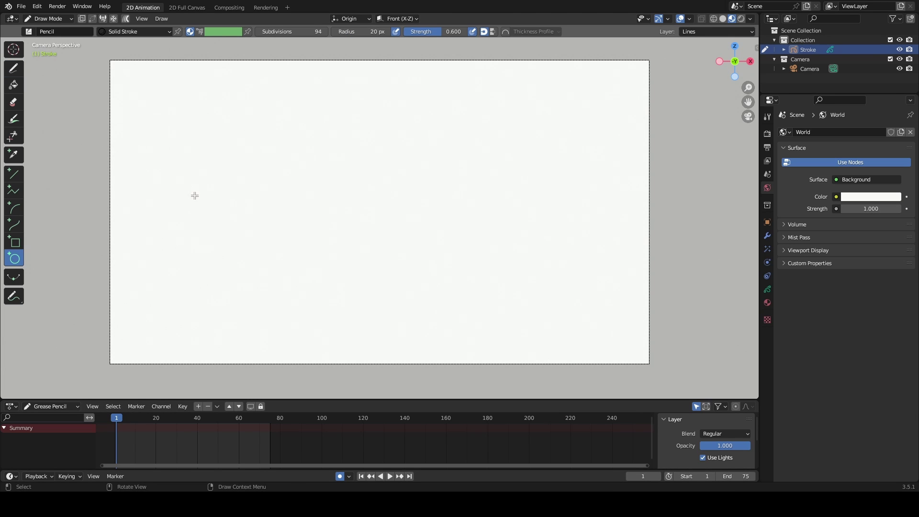
left_click_drag(153, 164, 250, 259)
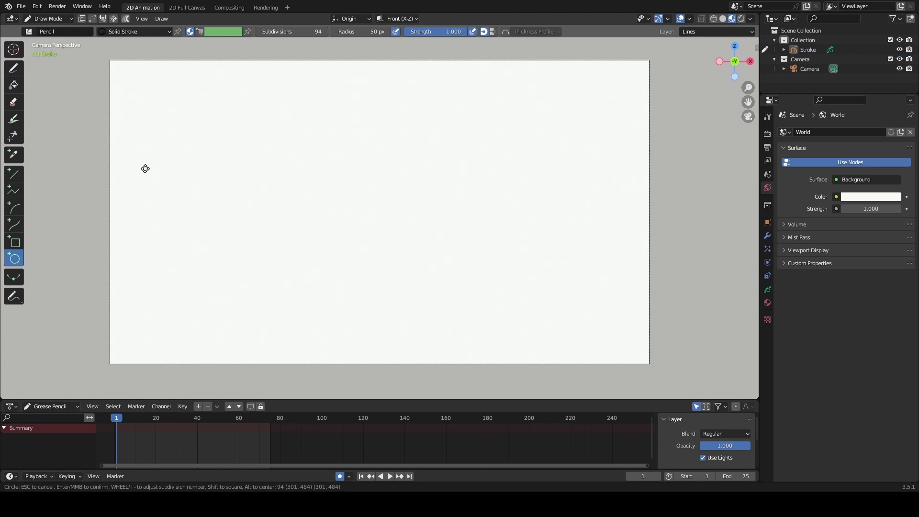
left_click_drag(144, 168, 245, 269)
key("Return")
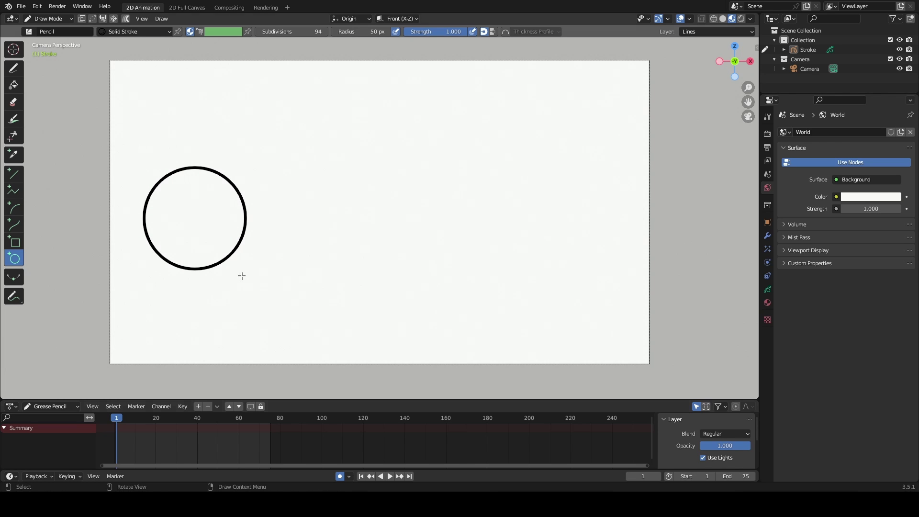
left_click(270, 420)
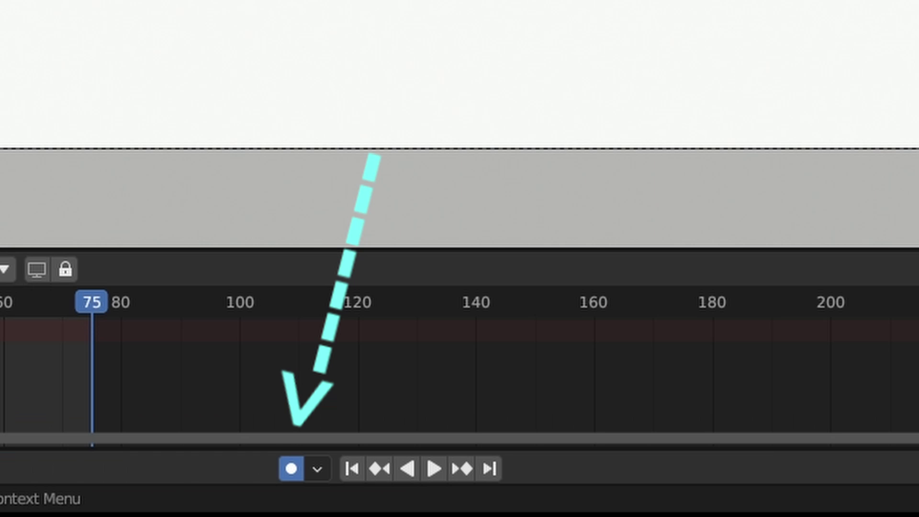
Step: Draw a second circle on the right at frame 75, then view frame 38
left_click_drag(504, 166, 583, 264)
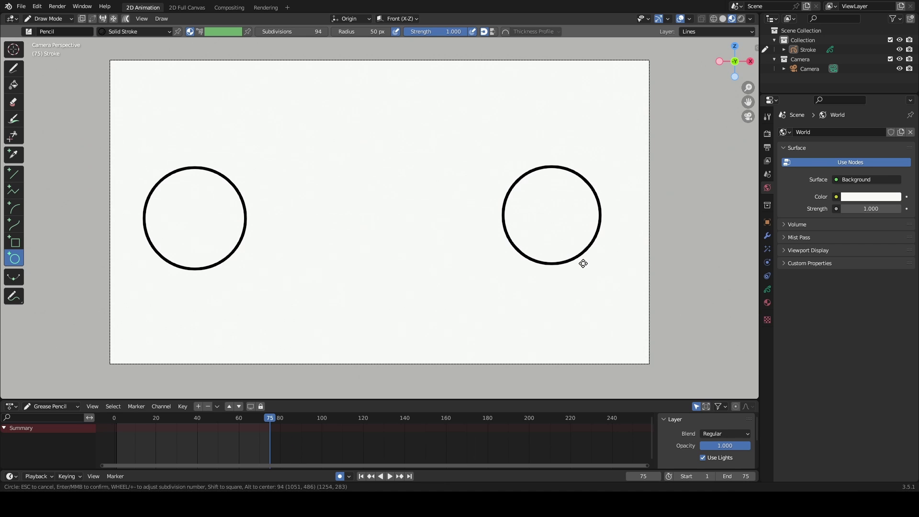
key("Return")
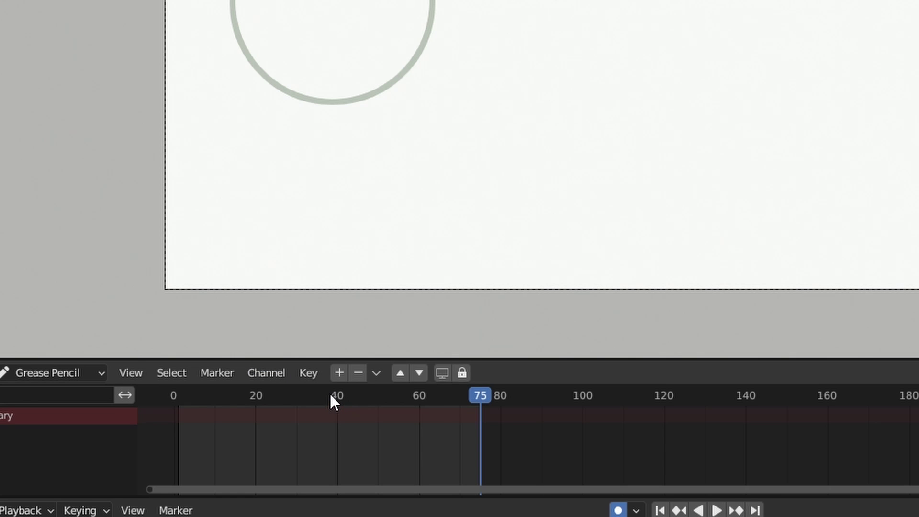
left_click(333, 400)
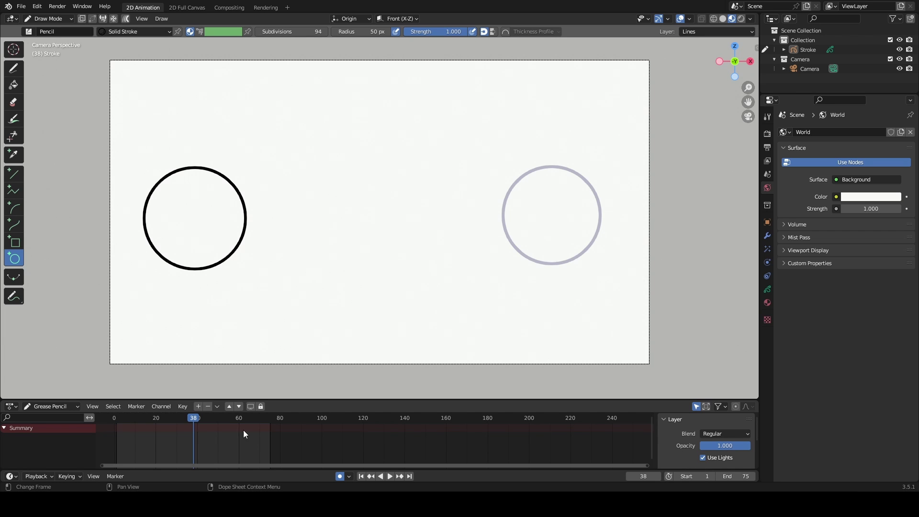
Step: Select the Stroke object and show its layer and onion-skinning settings in Object Data properties
left_click(810, 50)
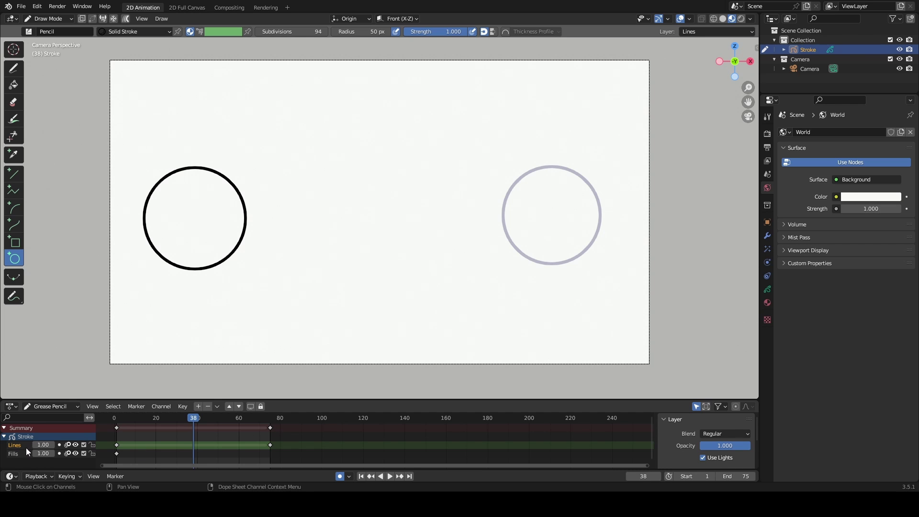
left_click_drag(143, 400, 144, 371)
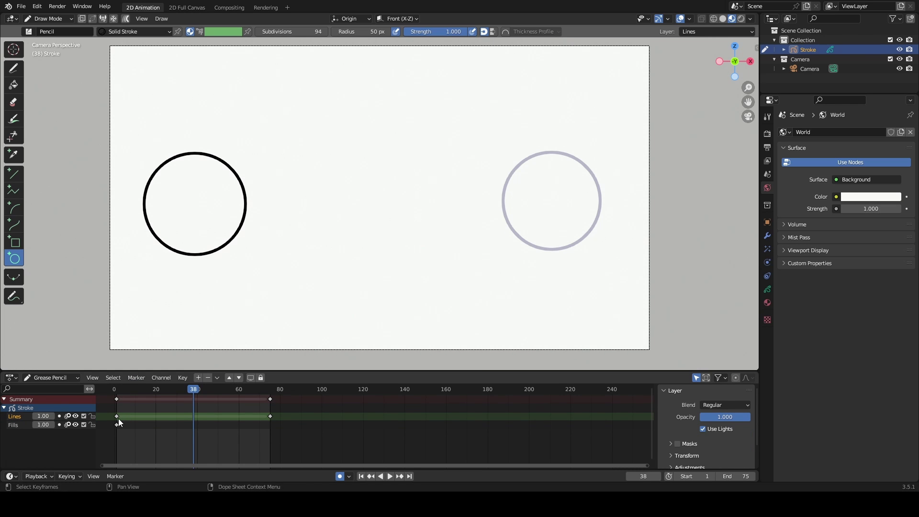
left_click(768, 291)
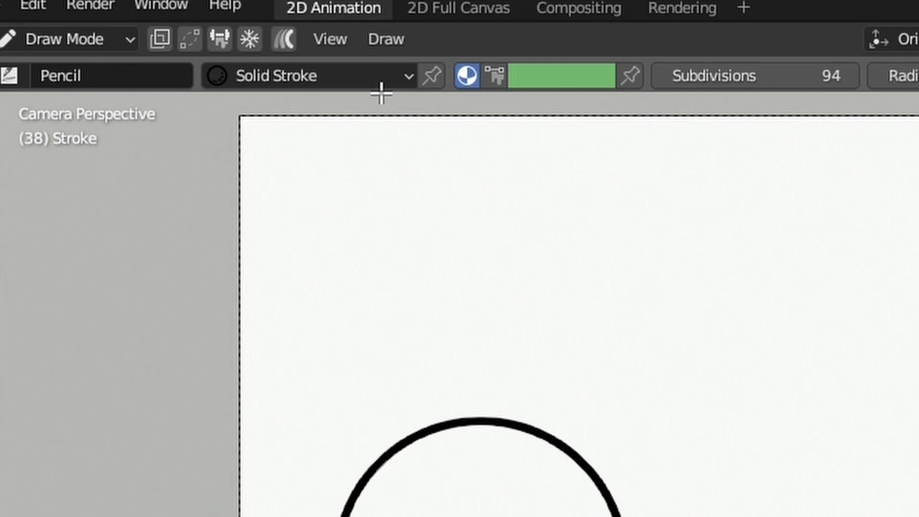
Step: Run Interpolate Sequence between the two circles and preview the slide
left_click(385, 38)
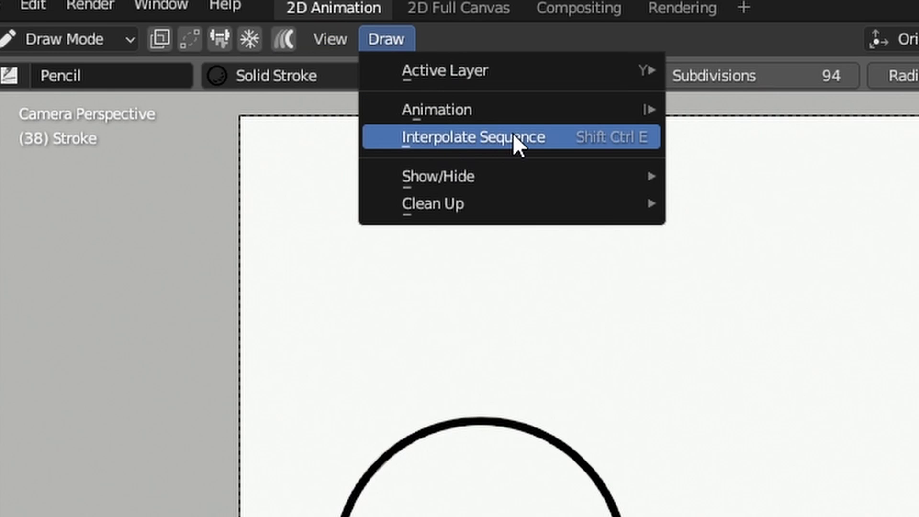
left_click(508, 137)
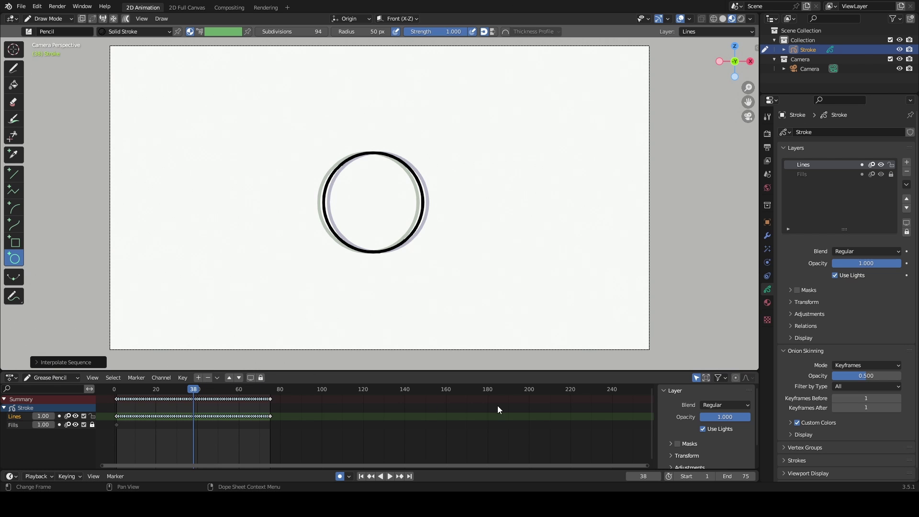
left_click(388, 476)
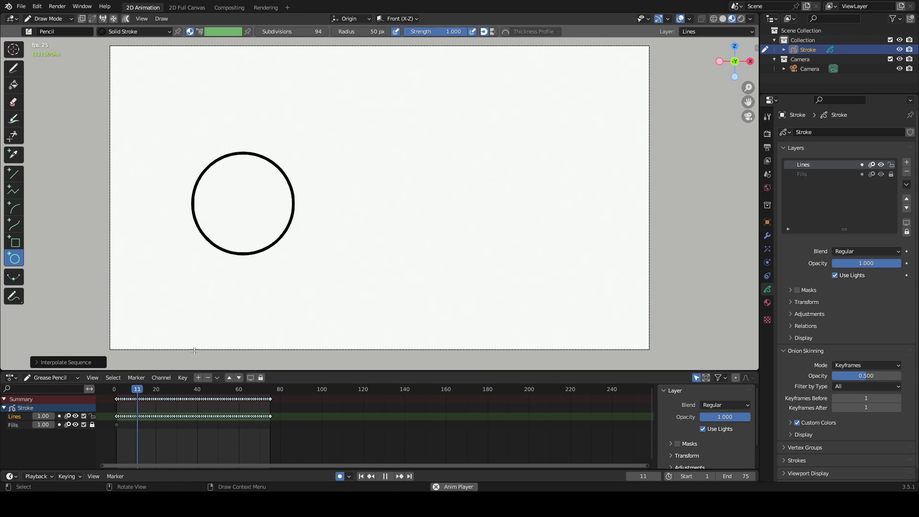
key("space")
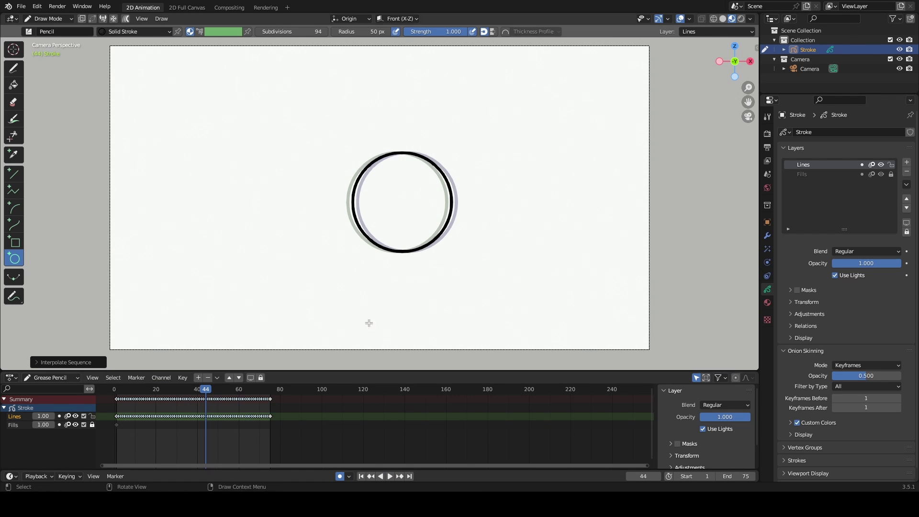
left_click(389, 476)
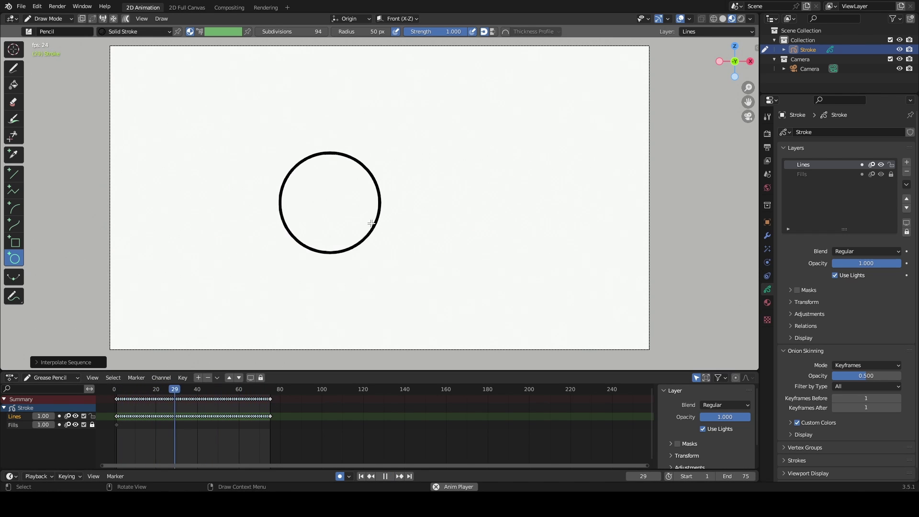
left_click(389, 476)
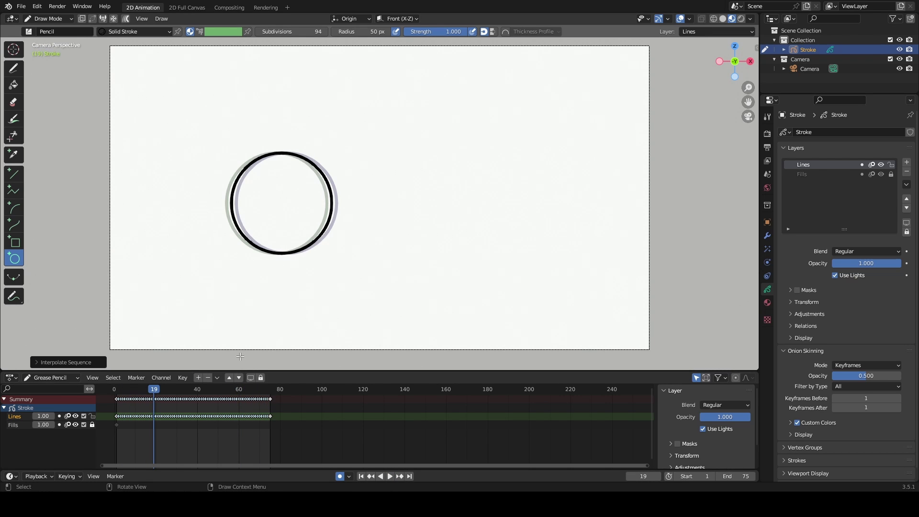
Step: Delete all keyframes in the timeline and return to frame 1
left_click_drag(279, 407, 105, 393)
key("Delete")
left_click(113, 390)
left_click(118, 393)
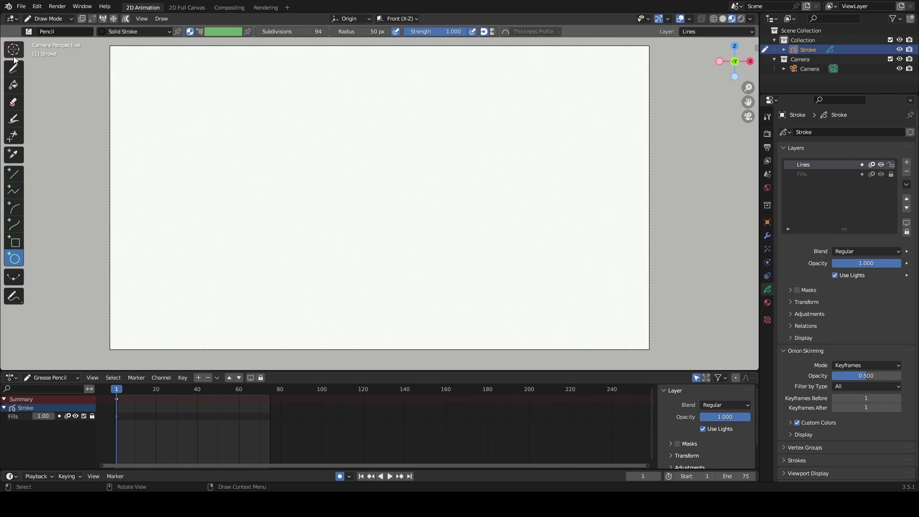
Step: Sketch a freehand circle on the left at frame 1 and another on the right at frame 75
key("d")
left_click(164, 209)
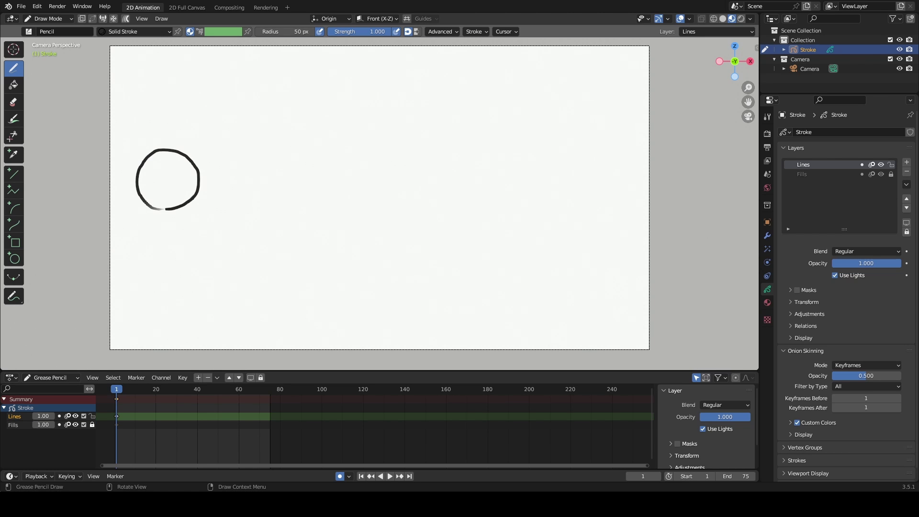
left_click(269, 388)
mouse_move(550, 202)
left_mouse_down()
mouse_move(517, 170)
mouse_move(537, 139)
mouse_move(566, 142)
mouse_move(578, 183)
mouse_move(550, 202)
mouse_move(518, 195)
left_mouse_up()
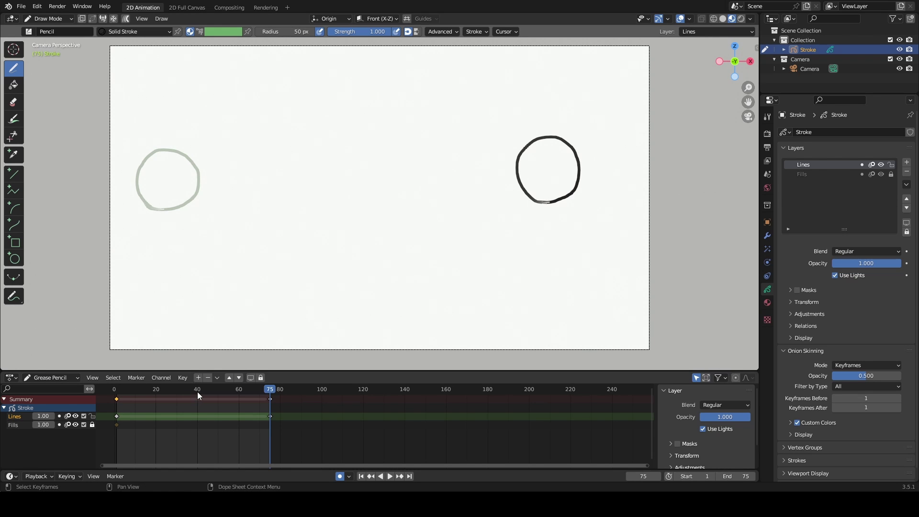
Step: Interpolate the sketched circles from a middle frame, play the result, then delete all keyframes
left_click(197, 392)
left_click_drag(189, 392, 213, 392)
left_click(155, 20)
left_click(185, 54)
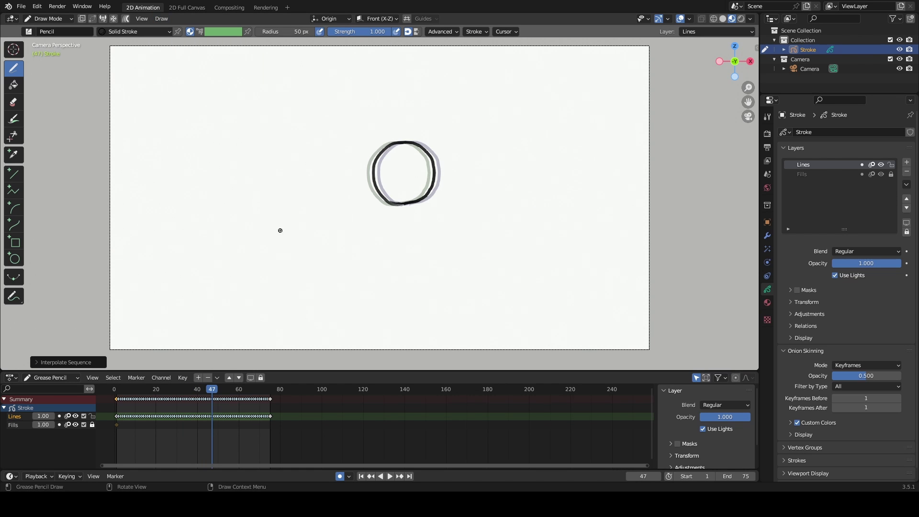
left_click(387, 477)
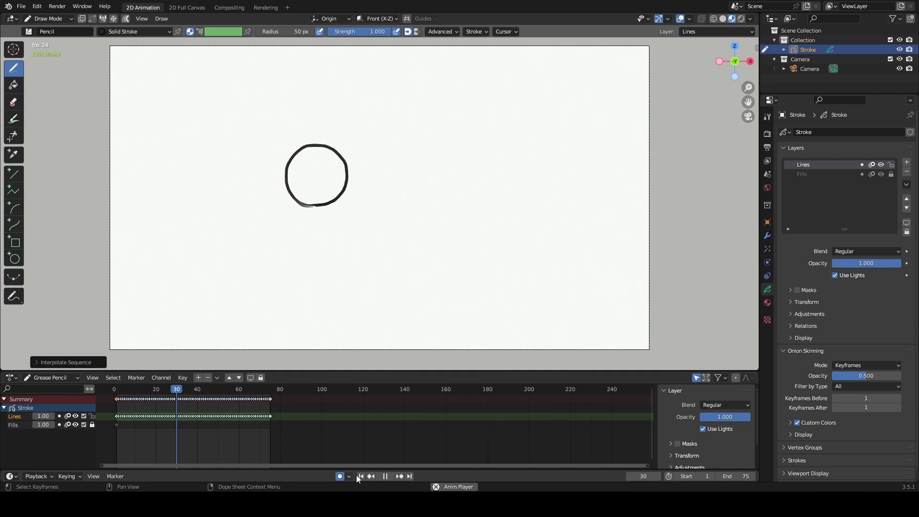
left_click(385, 476)
left_click_drag(291, 412, 104, 389)
key("Delete")
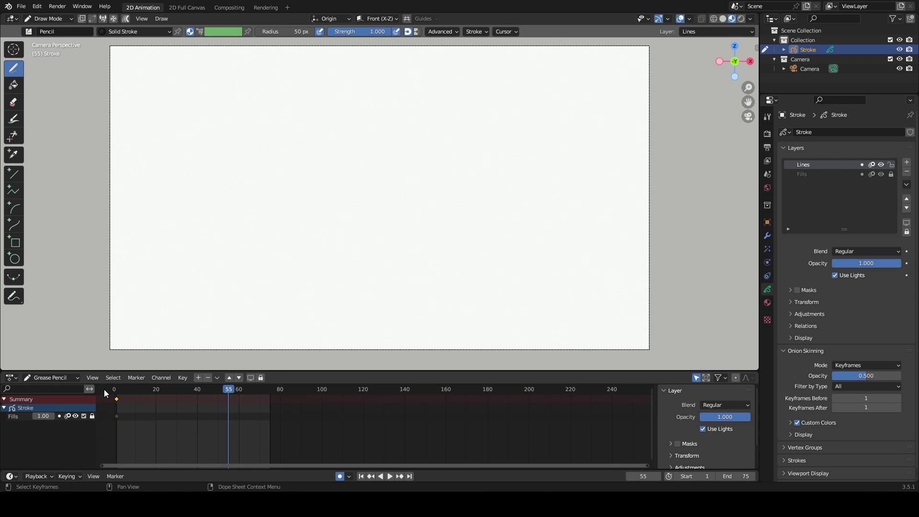
Step: Sketch a circle on the left at frame 1 and a triangle on the right at frame 75
left_click(117, 393)
key("space")
key("space")
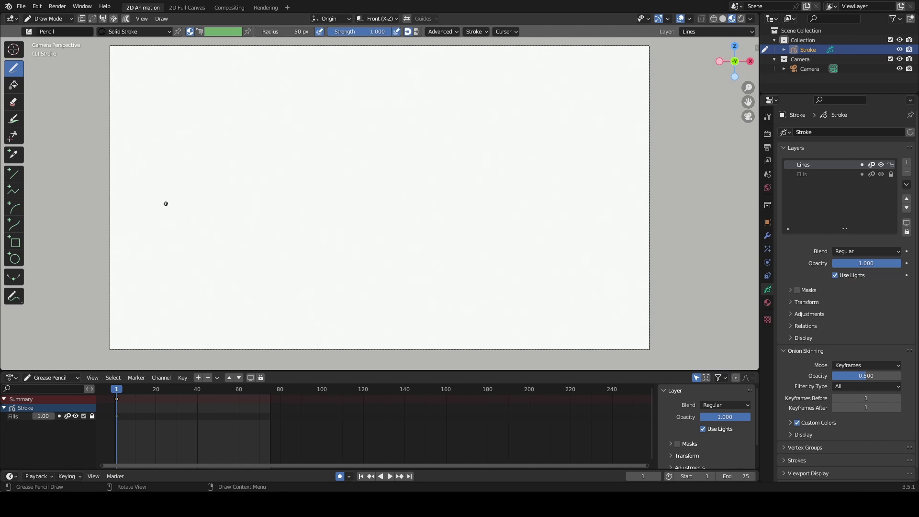
mouse_move(182, 214)
left_mouse_down()
mouse_move(157, 211)
mouse_move(146, 165)
left_mouse_up()
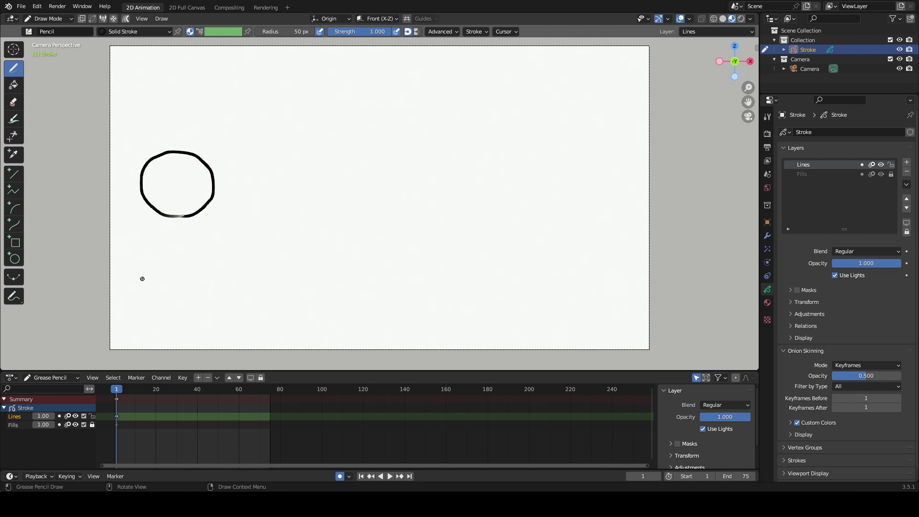
left_click(269, 390)
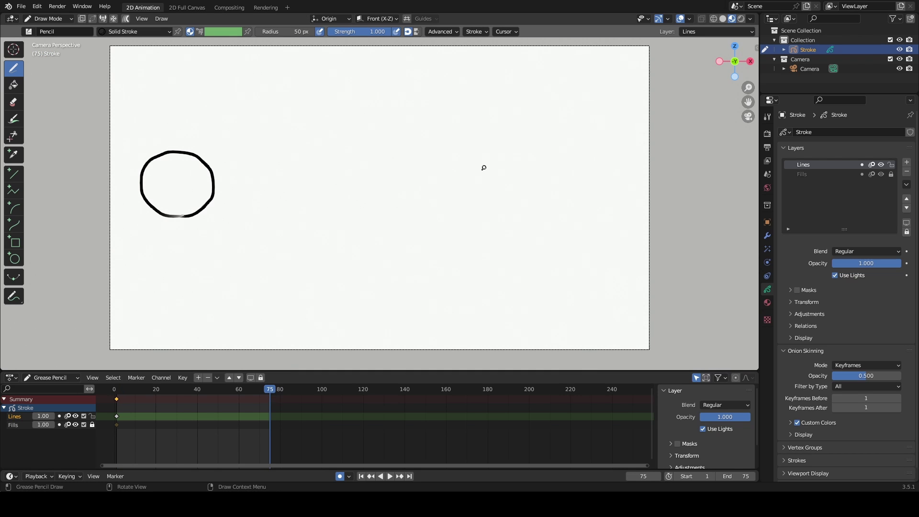
left_click(574, 142)
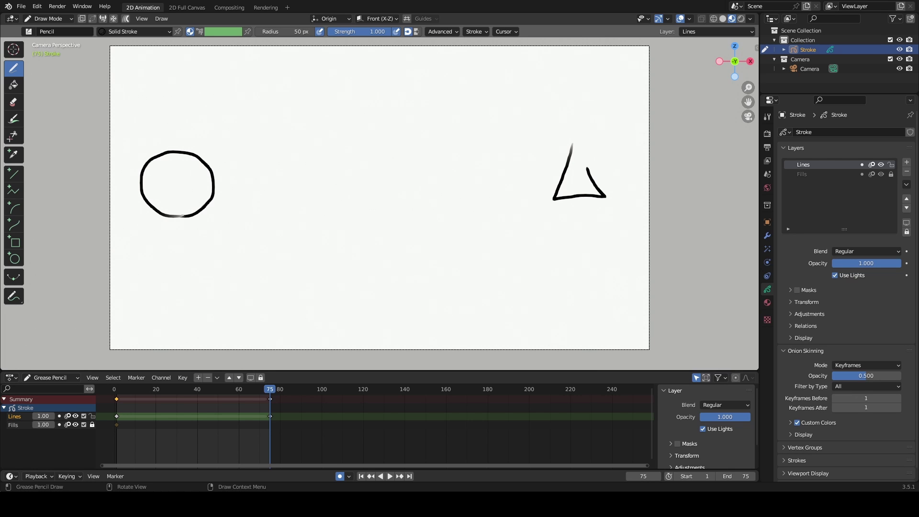
Step: Run Interpolate Sequence from mid-range and play the circle-to-triangle morph
left_click(194, 390)
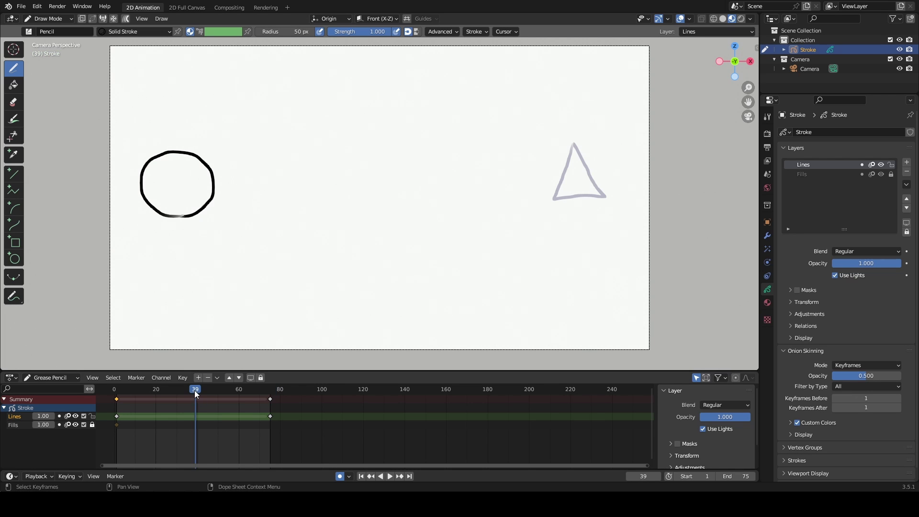
left_click(162, 19)
left_click(204, 54)
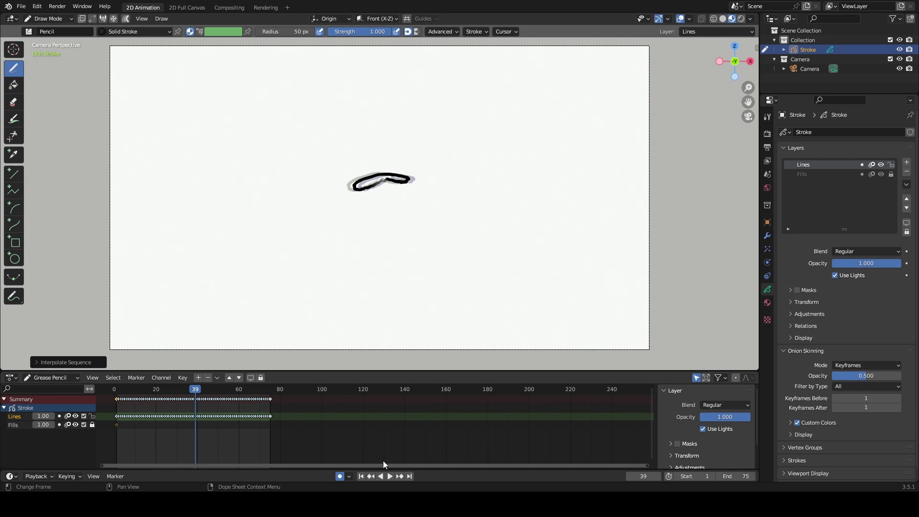
left_click(389, 477)
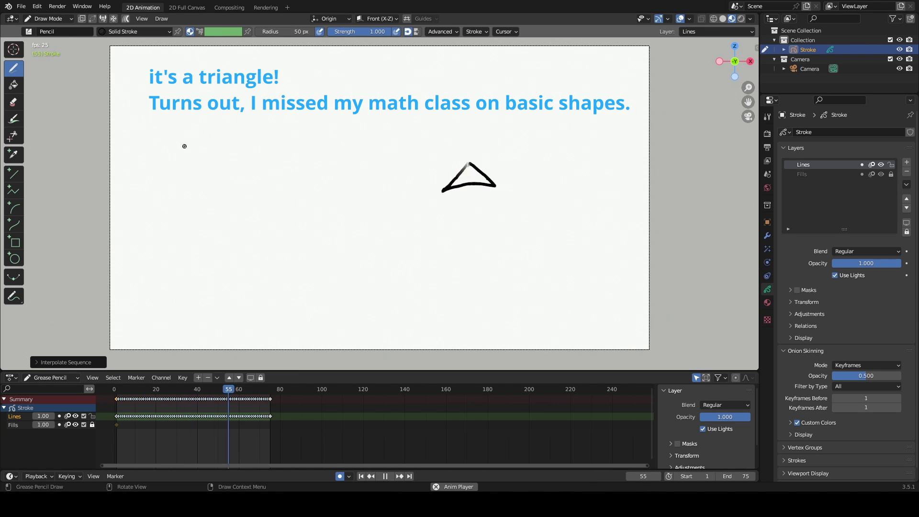
left_click(386, 476)
Step: Clear the Lines keyframes and redraw a circle at frame 1 and a triangle at frame 75
key("a")
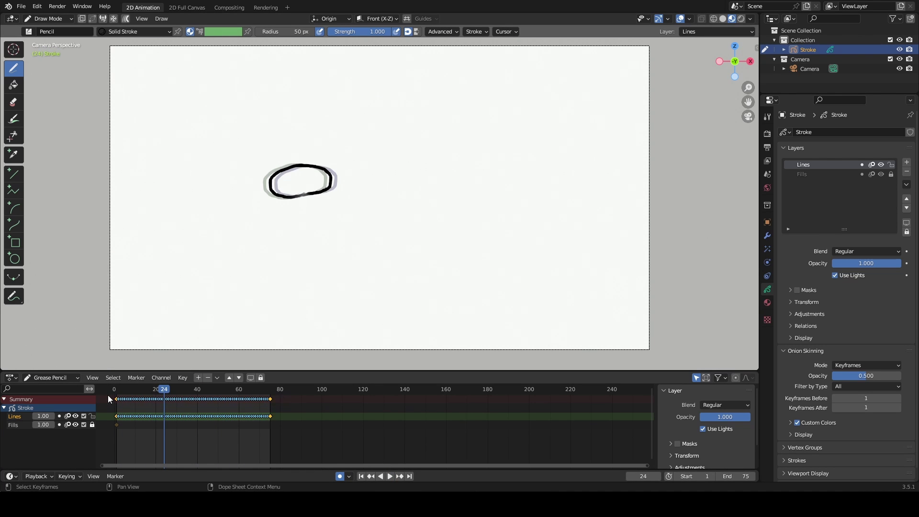
key("Delete")
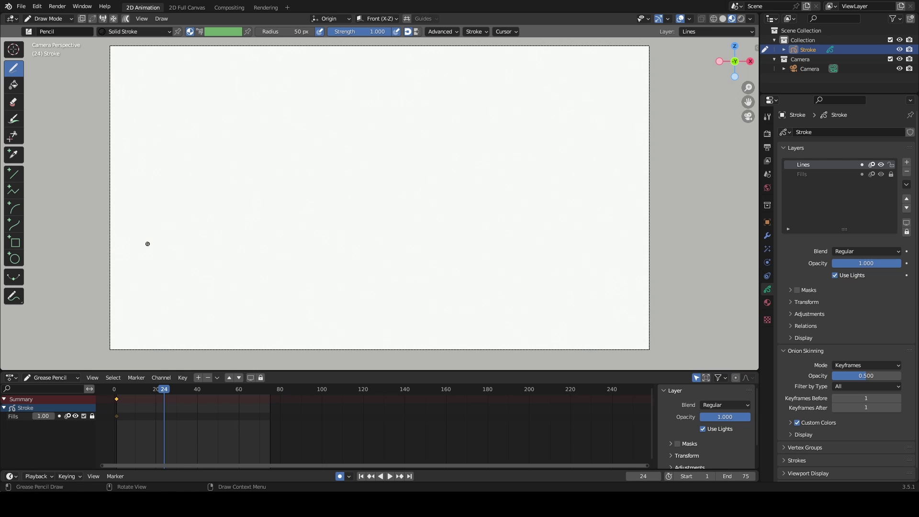
left_click(115, 389)
mouse_move(168, 226)
left_mouse_down()
mouse_move(133, 196)
mouse_move(173, 160)
mouse_move(203, 207)
left_mouse_up()
left_click(270, 389)
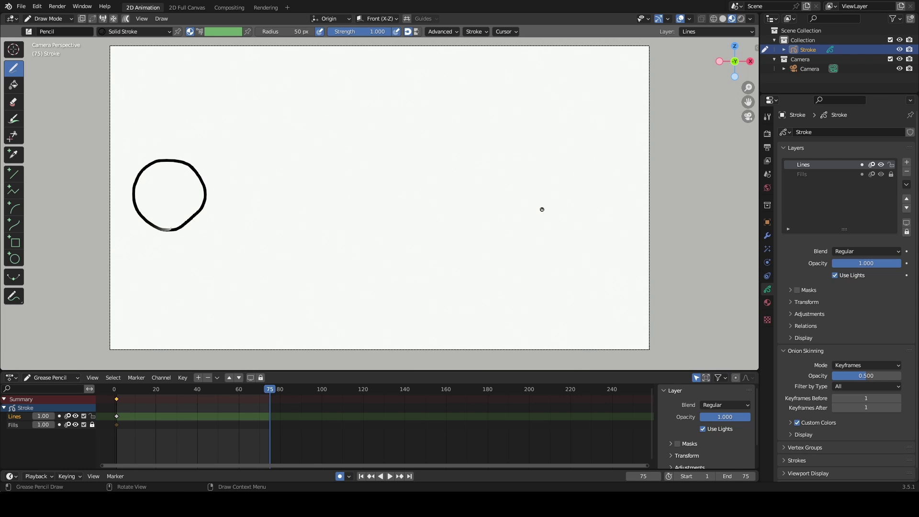
left_click_drag(522, 218, 550, 167)
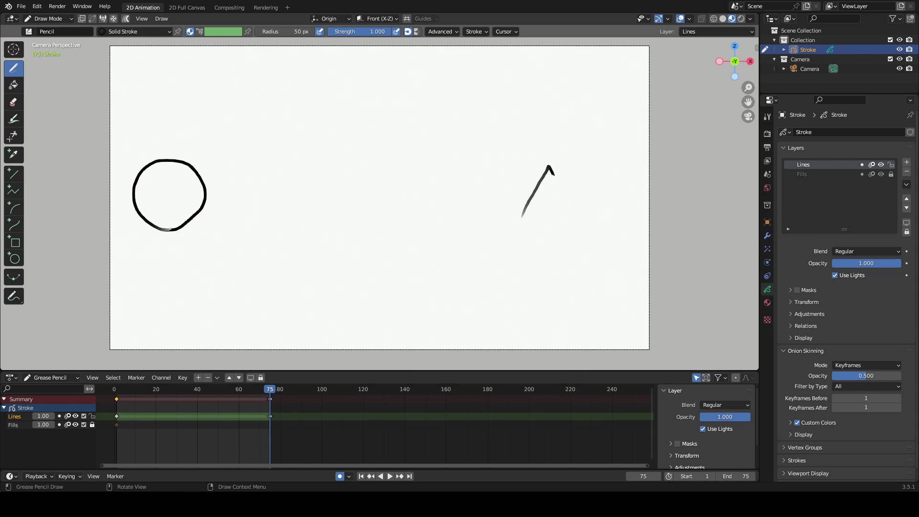
left_click_drag(532, 215, 521, 217)
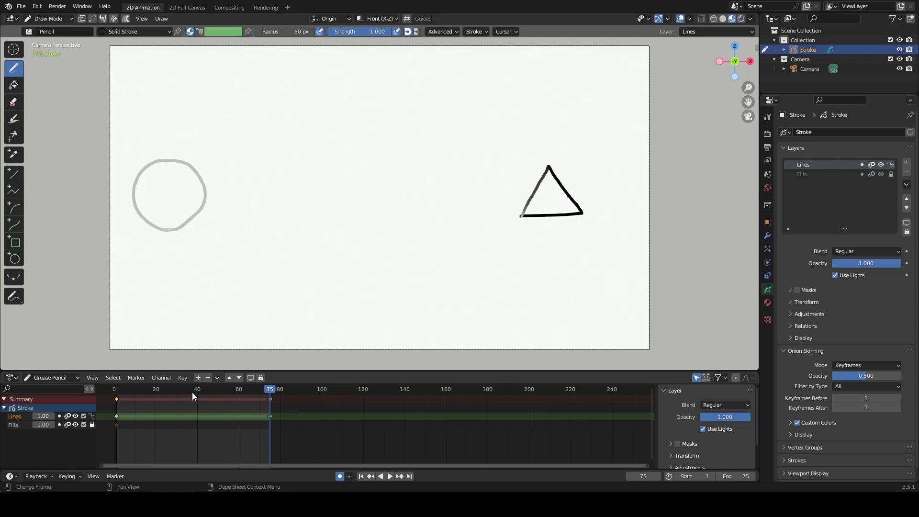
Step: Interpolate the circle-to-triangle morph from the middle frame and play it
left_click(192, 390)
left_click(162, 19)
left_click(194, 53)
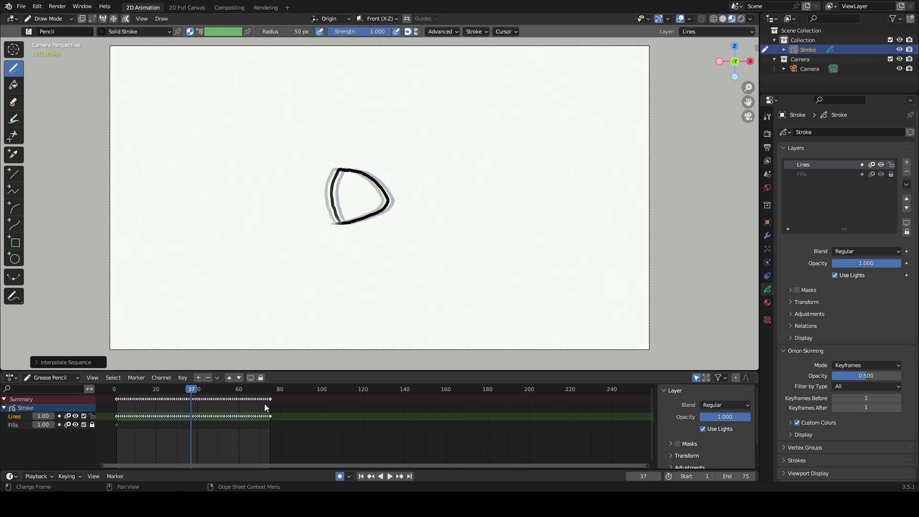
left_click(389, 475)
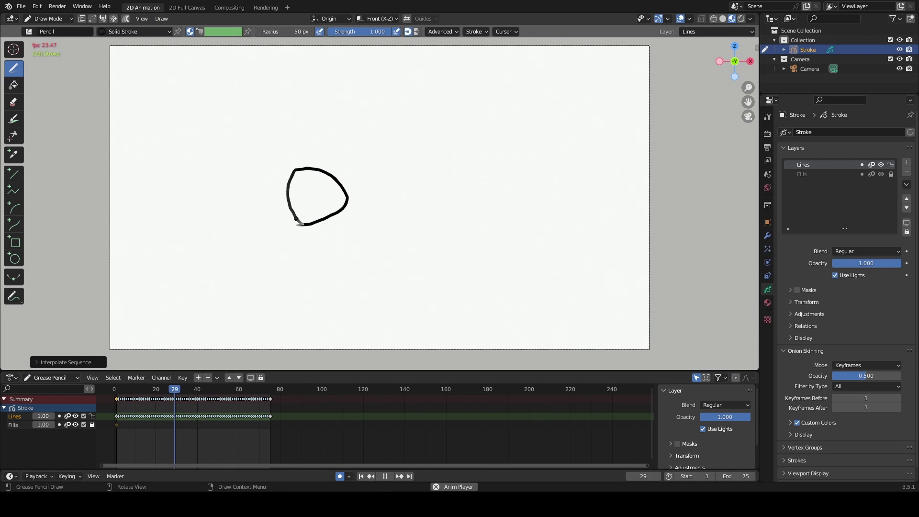
left_click(386, 476)
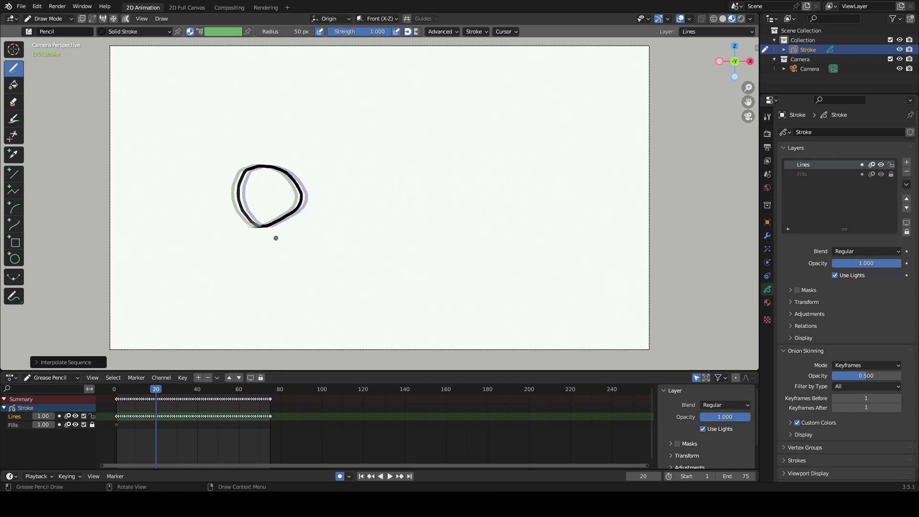
Step: Compare the circle at frame 1 with the triangle at frame 75, then clear the Lines keyframes
left_click(116, 389)
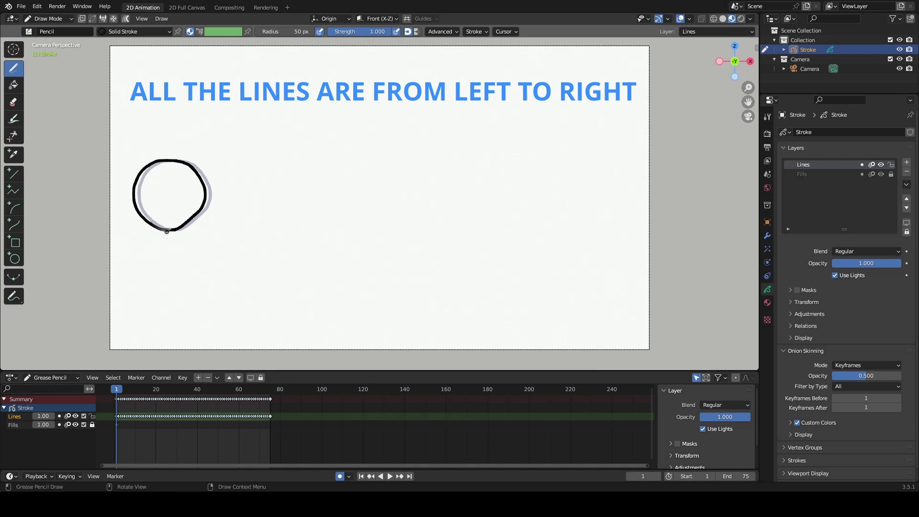
left_click(271, 391)
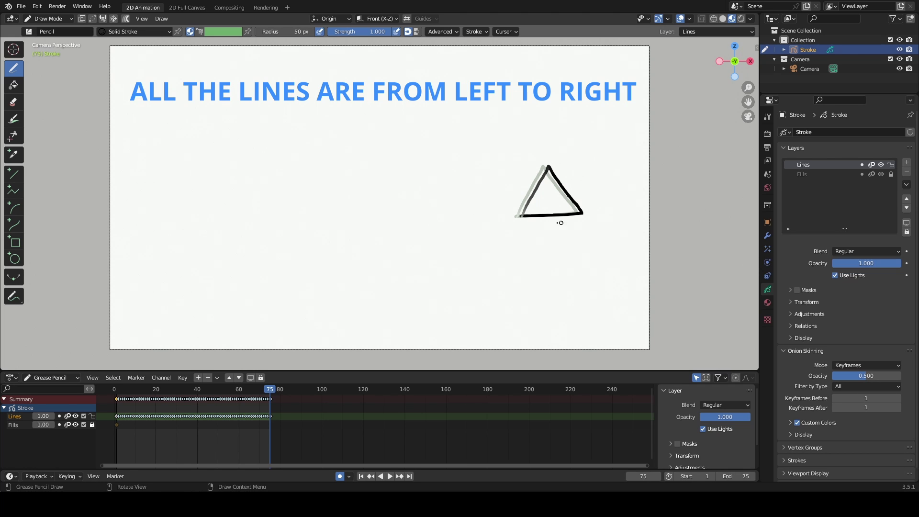
key("ctrl+z")
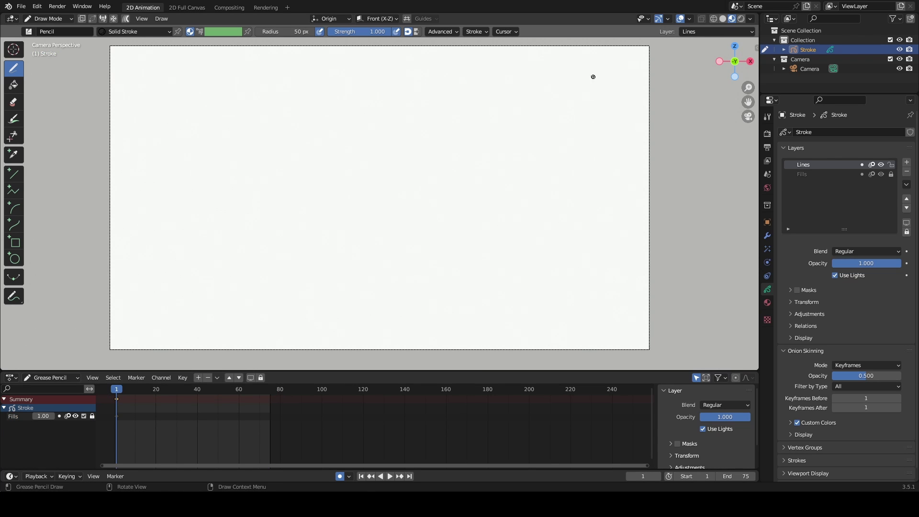
Step: Draw a clean circle on the left of the canvas with the Circle tool
left_click(14, 257)
left_click_drag(156, 121, 252, 231)
key("Return")
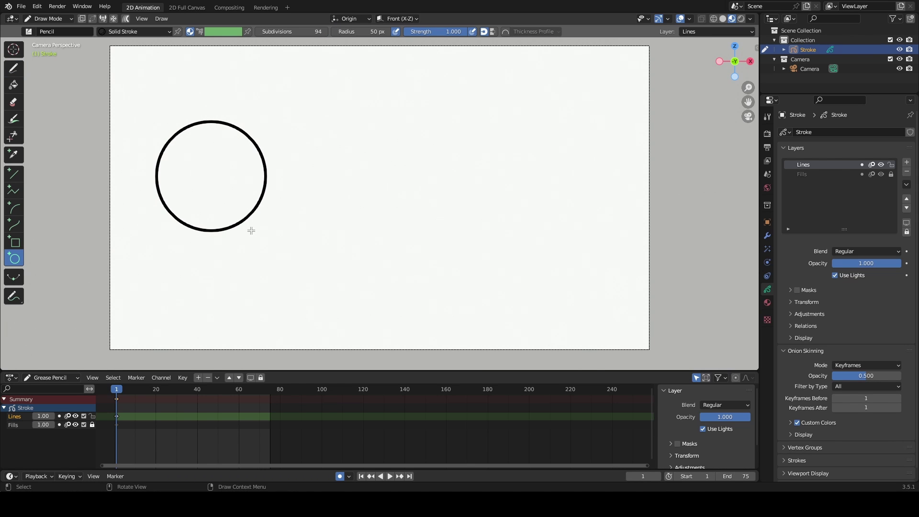
Step: At frame 75, move the circle to the right along X in Edit Mode
left_click(269, 389)
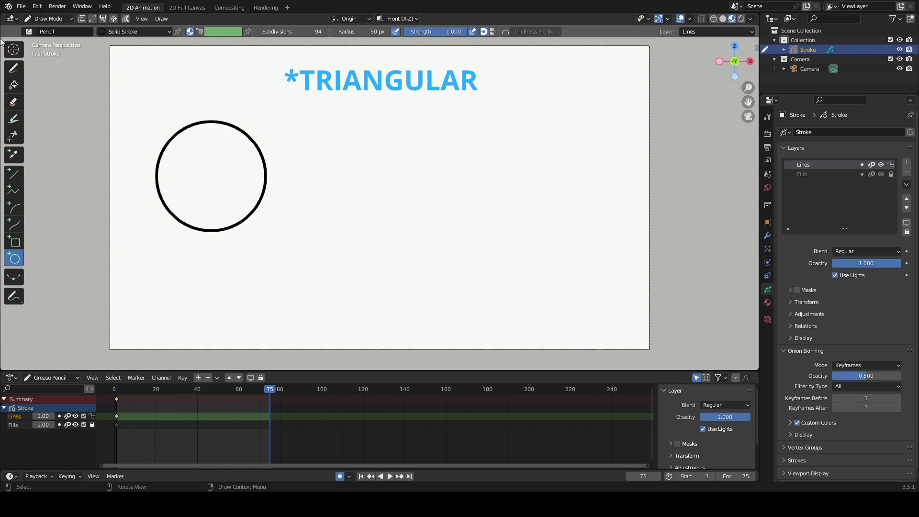
left_click(47, 16)
left_click(48, 39)
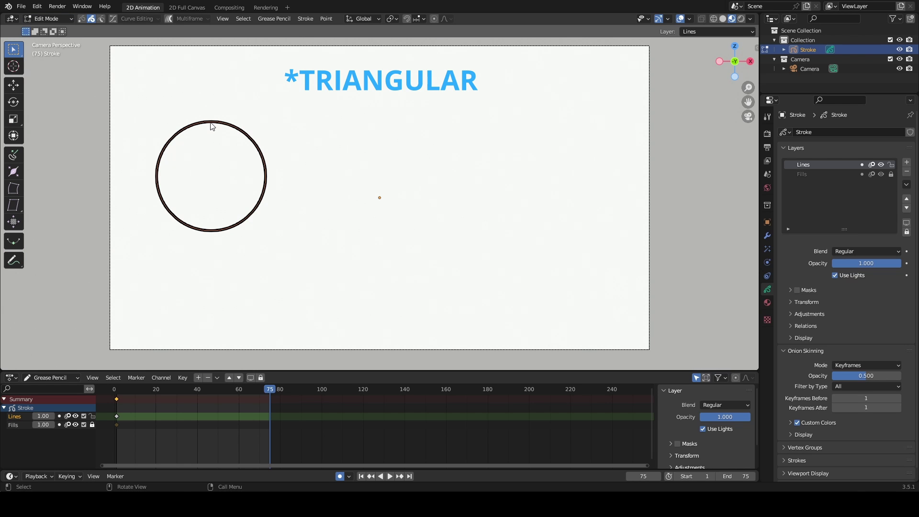
key("g")
key("x")
left_click(546, 149)
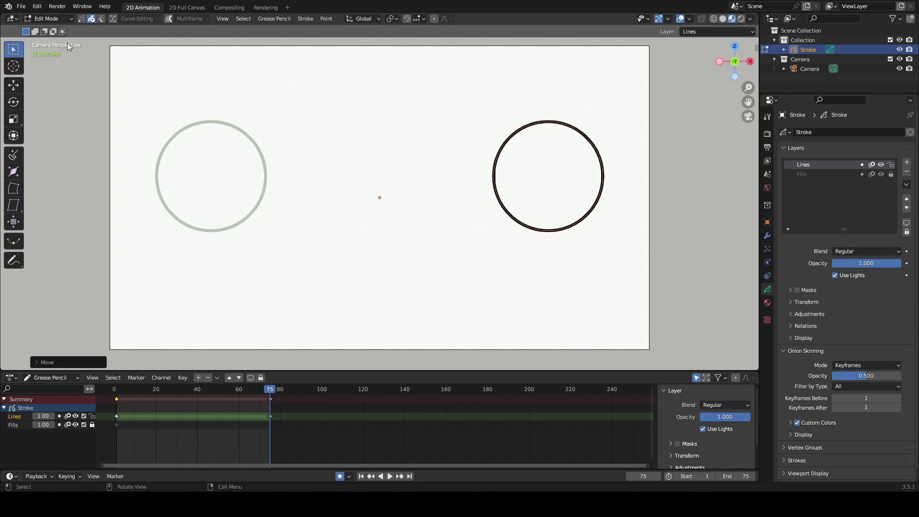
Step: Subdivide the moved circle's stroke in Point select mode for denser points
left_click(83, 18)
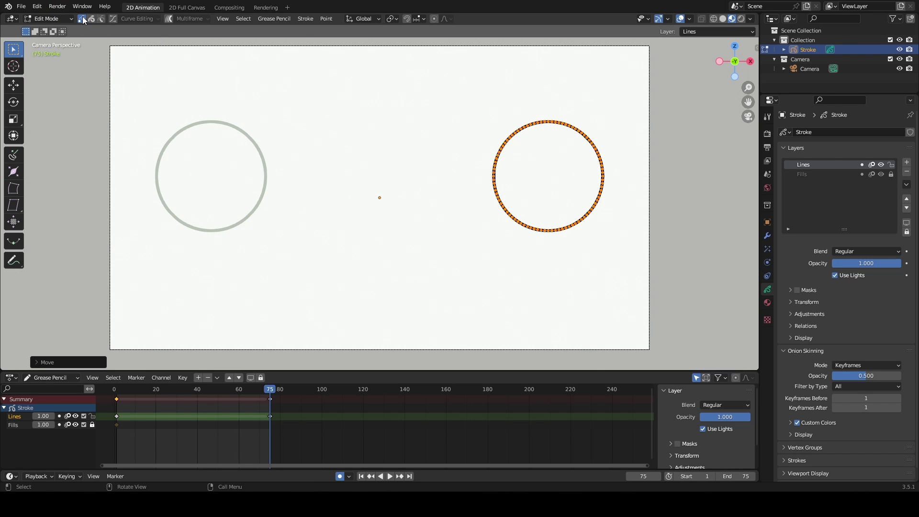
right_click(550, 126)
left_click(550, 125)
left_click(48, 18)
Step: Enter Sculpt Mode, enlarge the brush and centre the frame-75 circle with selection masking on
left_click(45, 50)
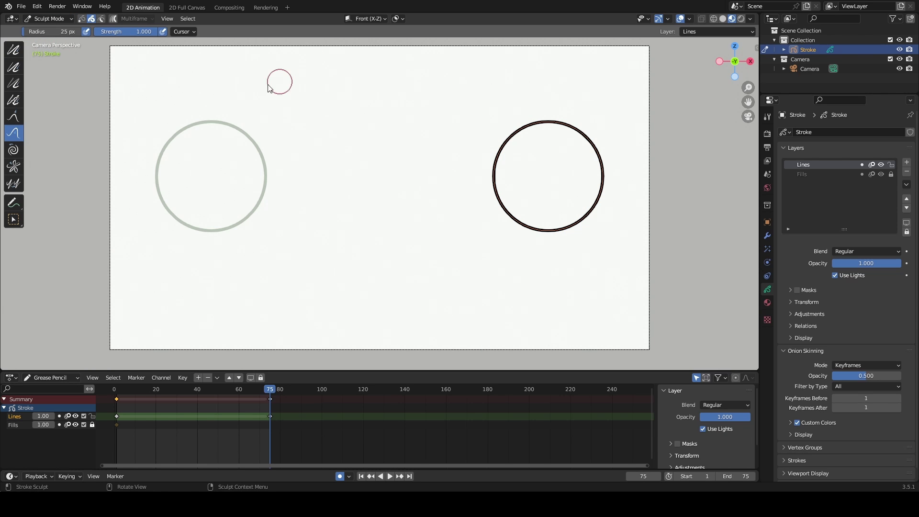
key("f")
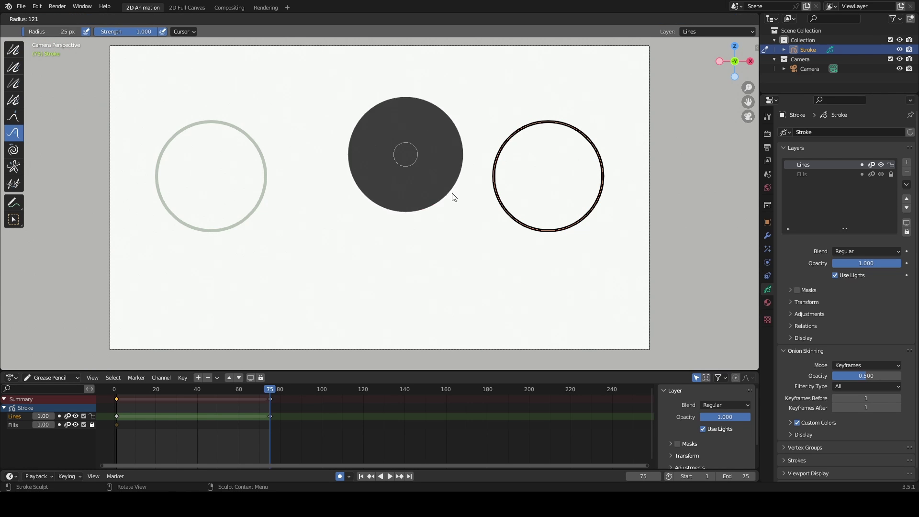
left_click(448, 196)
scroll(541, 180, "up", 3)
left_click_drag(749, 102, 476, 102)
left_click(81, 18)
key("f")
left_click(328, 258)
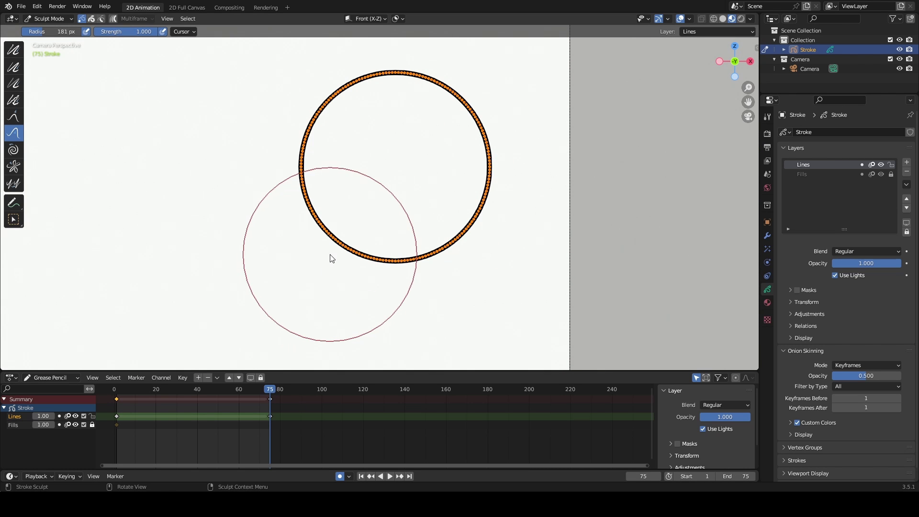
Step: Push the circle's sides into a rounded triangle, then zoom out to frame the camera view
left_click_drag(324, 254, 308, 268)
left_click_drag(445, 239, 484, 263)
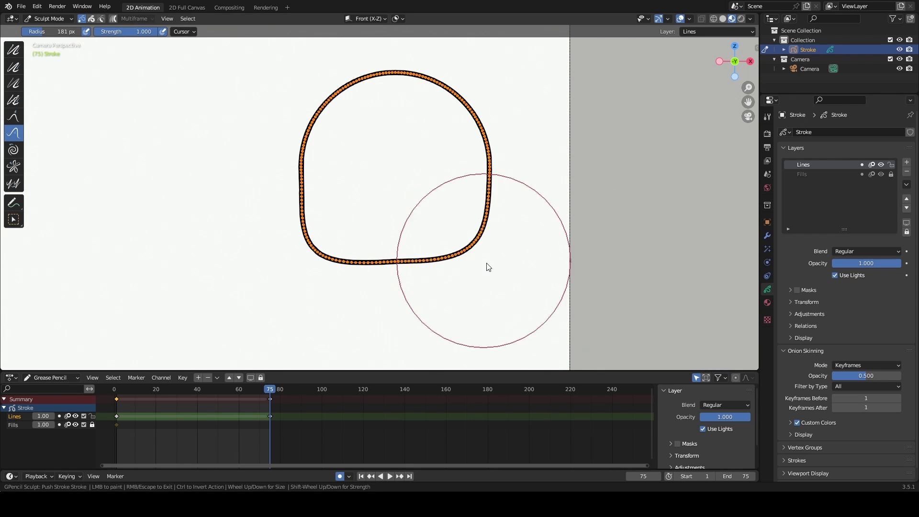
left_click_drag(297, 81, 283, 148)
left_click_drag(314, 80, 306, 144)
mouse_move(486, 88)
left_mouse_down()
mouse_move(482, 143)
mouse_move(493, 160)
left_mouse_up()
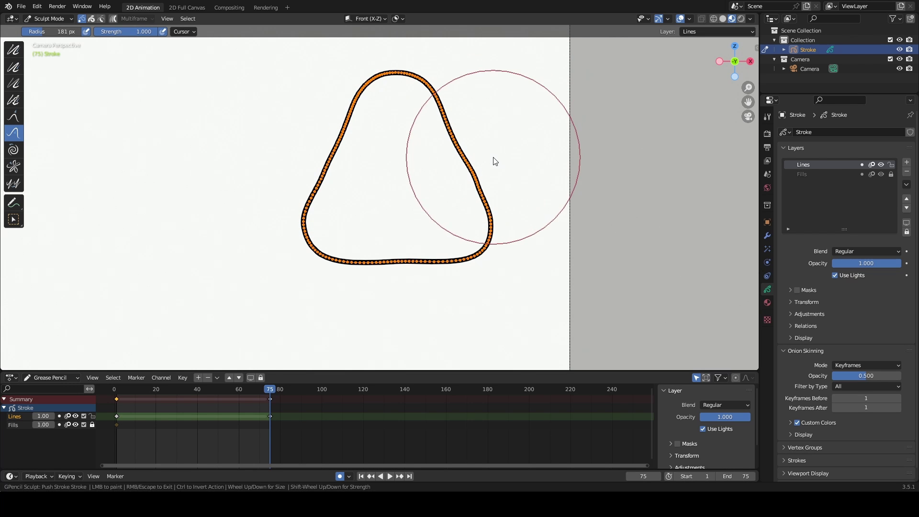
mouse_move(293, 191)
left_mouse_down()
mouse_move(274, 233)
mouse_move(290, 165)
mouse_move(332, 83)
mouse_move(459, 76)
mouse_move(449, 87)
mouse_move(489, 186)
mouse_move(468, 298)
left_mouse_up()
mouse_move(359, 300)
left_mouse_down()
mouse_move(452, 291)
mouse_move(340, 286)
mouse_move(439, 287)
mouse_move(488, 277)
mouse_move(488, 163)
mouse_move(456, 177)
mouse_move(449, 213)
mouse_move(427, 154)
mouse_move(438, 75)
mouse_move(356, 78)
mouse_move(359, 69)
mouse_move(319, 139)
mouse_move(314, 171)
mouse_move(288, 202)
mouse_move(358, 184)
mouse_move(377, 215)
mouse_move(322, 165)
mouse_move(496, 221)
left_mouse_up()
scroll(388, 249, "down", 5)
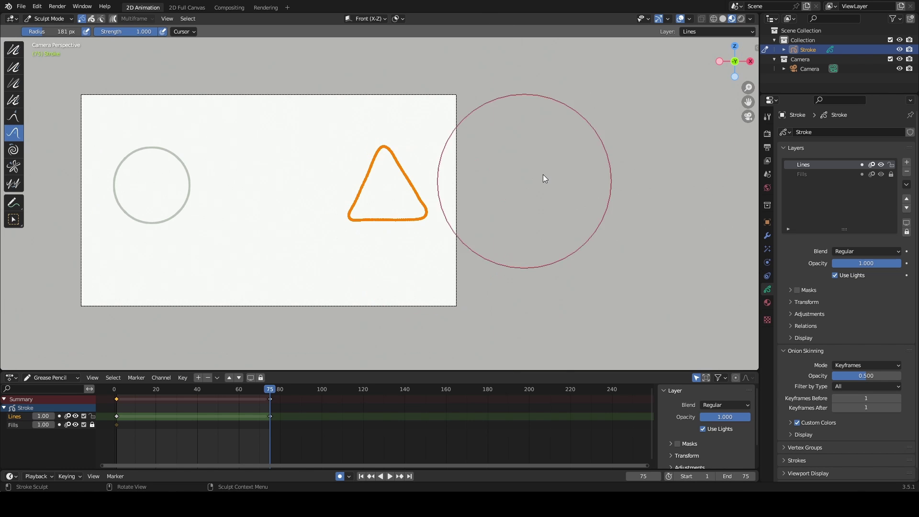
left_click_drag(749, 102, 900, 102)
left_click(58, 19)
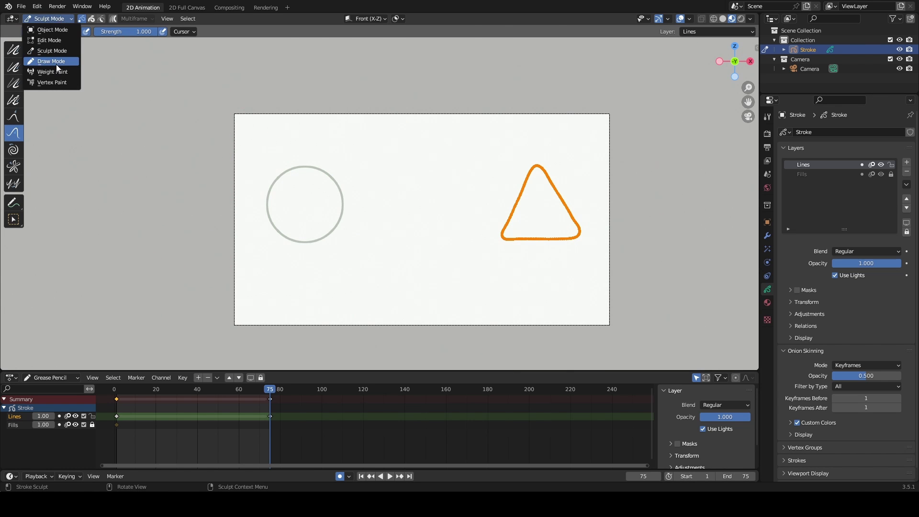
Step: Interpolate the circle-to-triangle morph from frame 37 in Draw Mode, preview it, then delete the keyframes
left_click(57, 63)
left_click(191, 389)
left_click(161, 19)
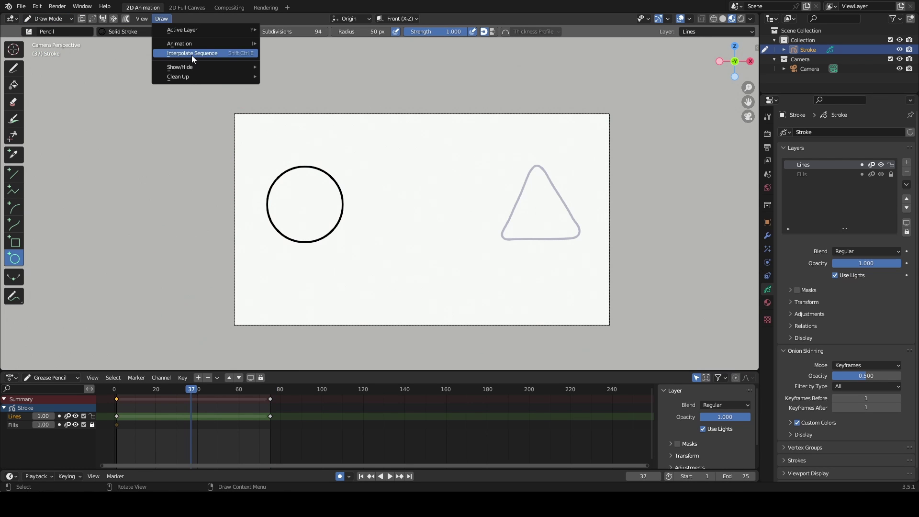
left_click(192, 55)
scroll(422, 311, "up", 2)
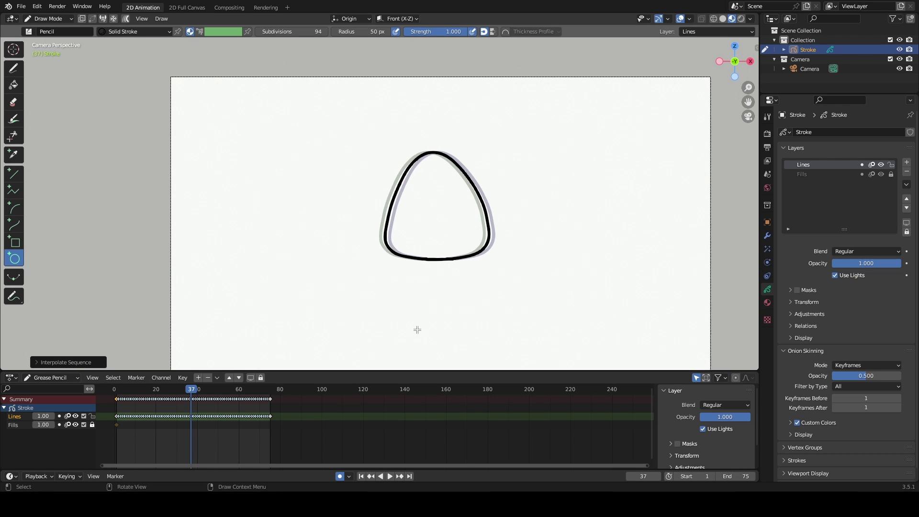
left_click(390, 476)
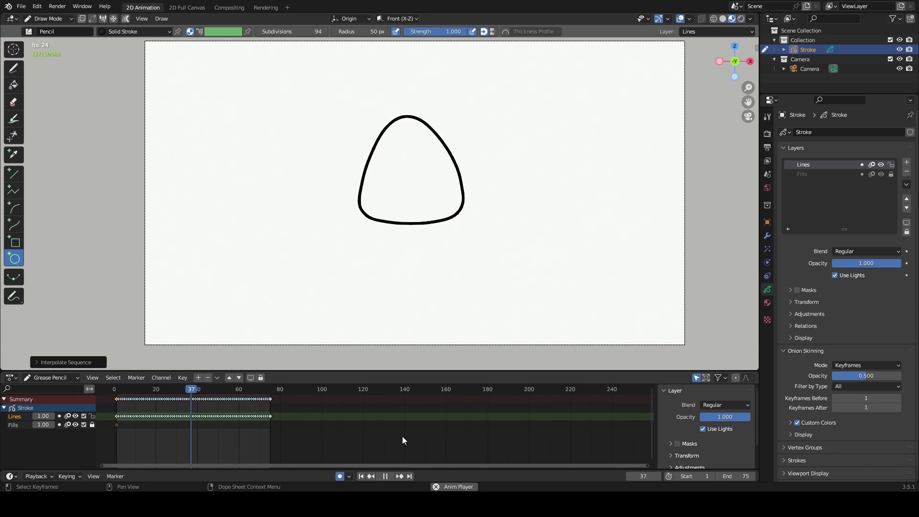
left_click(387, 476)
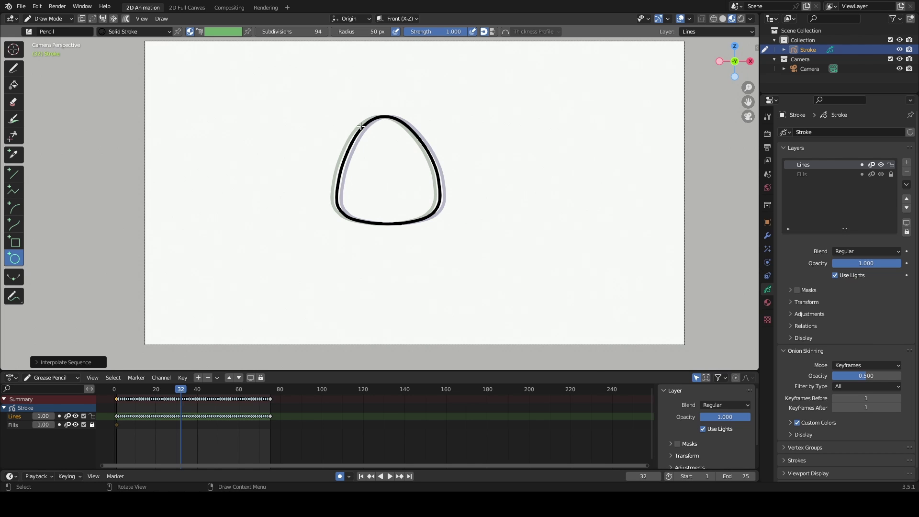
key("shift+Left")
key("Delete")
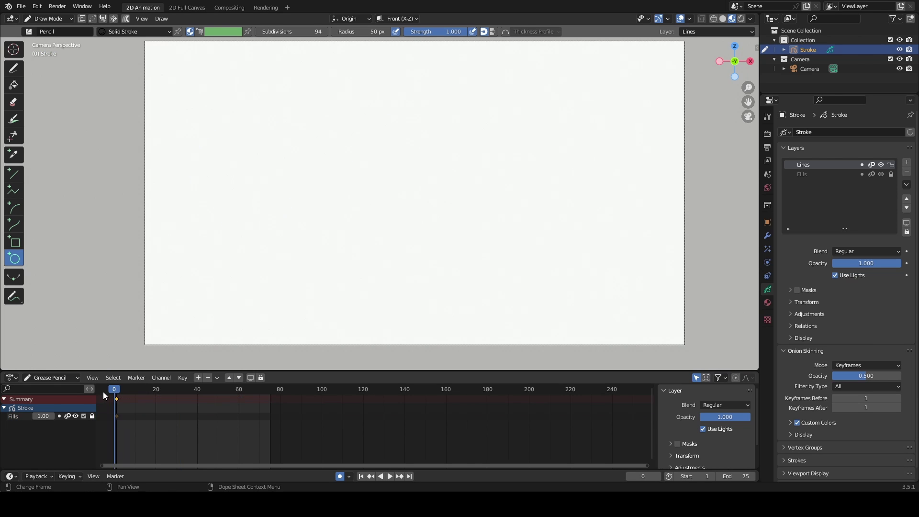
Step: Switch to the Draw tool with the Ink Pen.001 brush
left_click(13, 69)
left_click(29, 31)
left_click(234, 59)
Step: Draw the flower's curved stem, leaves and blossom at frame 1
mouse_move(199, 270)
left_mouse_down()
mouse_move(217, 212)
mouse_move(251, 176)
left_mouse_up()
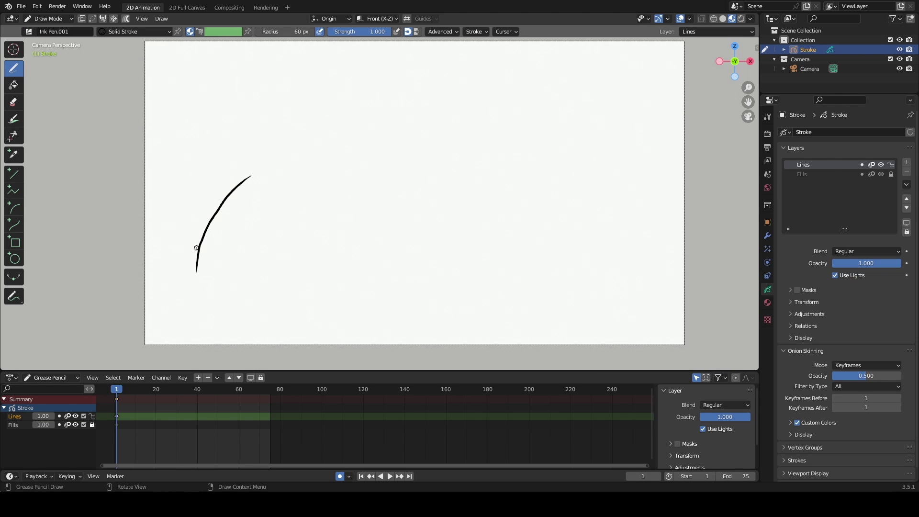
mouse_move(189, 215)
left_mouse_down()
mouse_move(158, 226)
mouse_move(238, 209)
mouse_move(239, 197)
mouse_move(261, 215)
left_mouse_up()
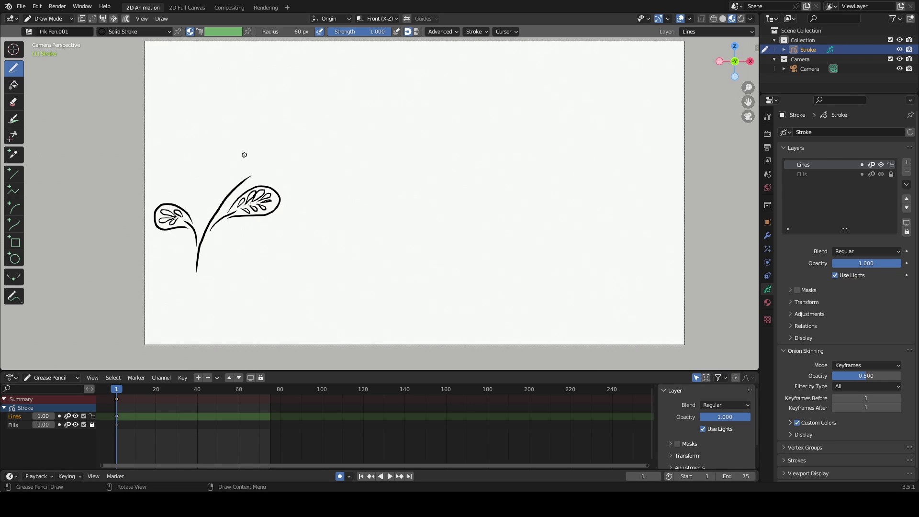
mouse_move(248, 151)
left_mouse_down()
mouse_move(214, 166)
mouse_move(245, 157)
mouse_move(234, 167)
mouse_move(262, 167)
mouse_move(283, 145)
left_mouse_up()
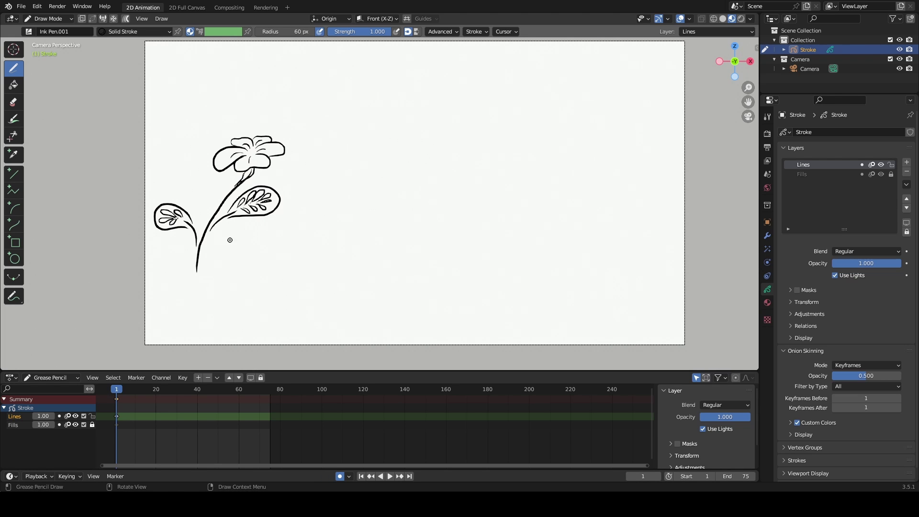
left_click(269, 392)
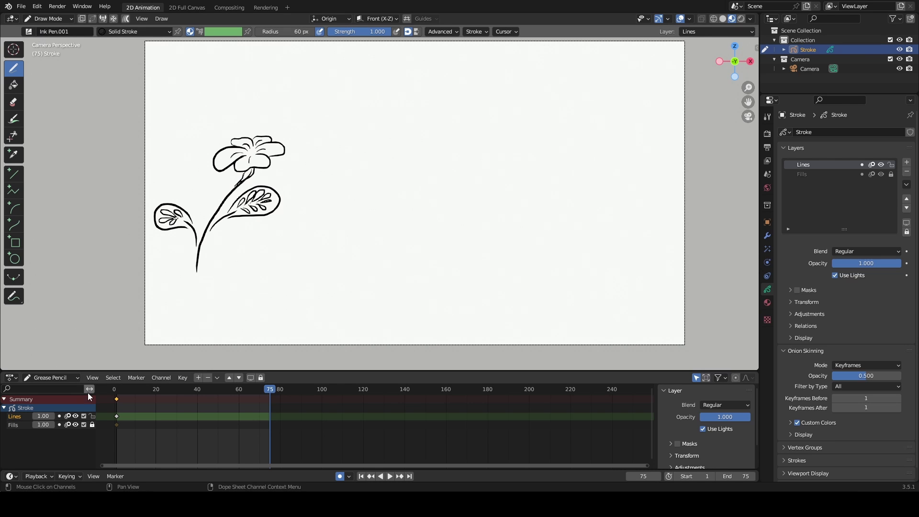
left_click(116, 389)
Step: Select all flower strokes in Edit Mode, then deselect them and return to Draw Mode
left_click(48, 19)
left_click(53, 41)
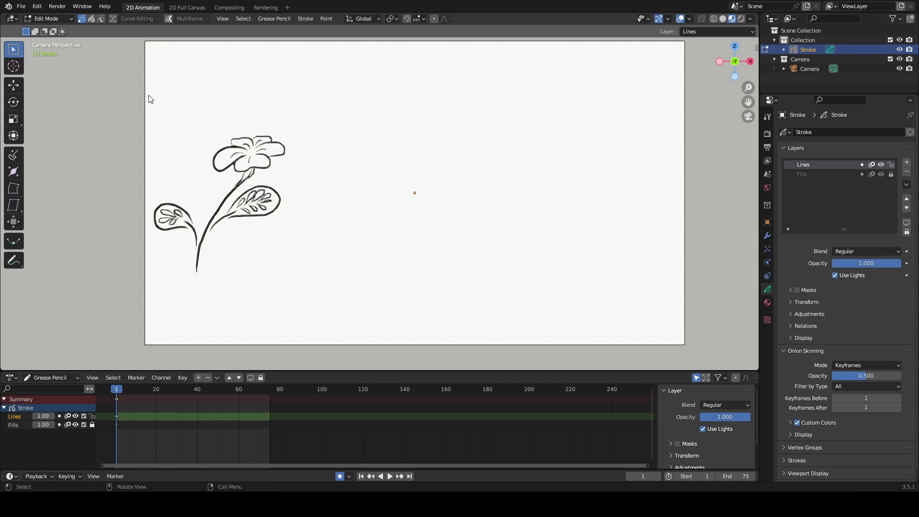
key("a")
key("g")
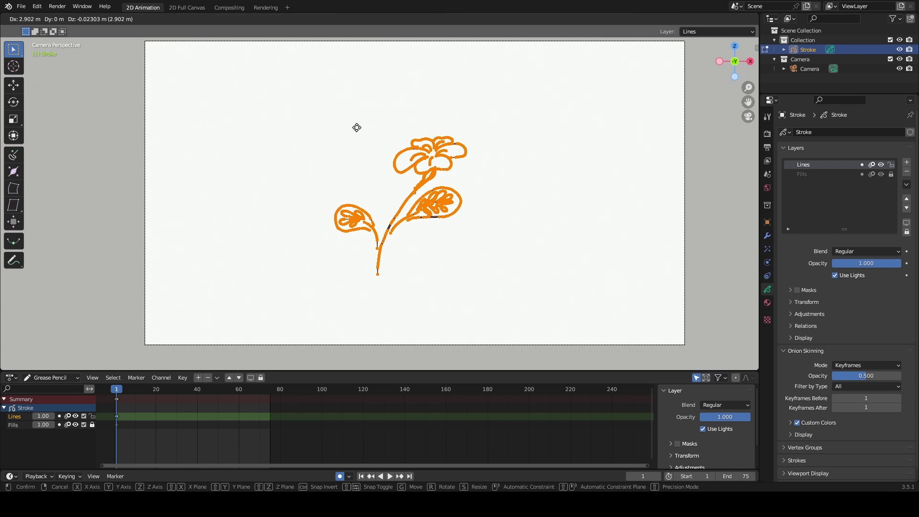
key("Escape")
scroll(357, 127, "up", 2)
left_click_drag(46, 60, 54, 69)
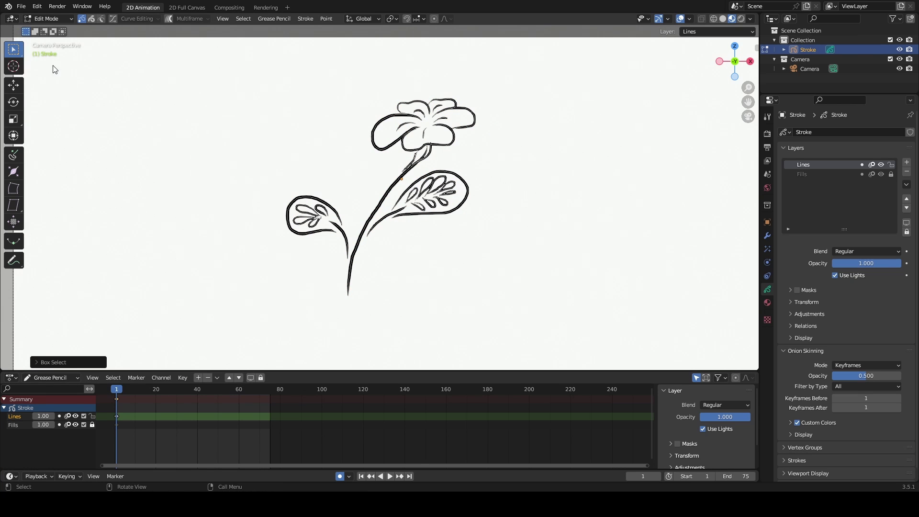
left_click(48, 19)
left_click(48, 62)
Step: At frame 75, box-select the flower head as whole strokes in Edit Mode, then enter Sculpt Mode
left_click(270, 389)
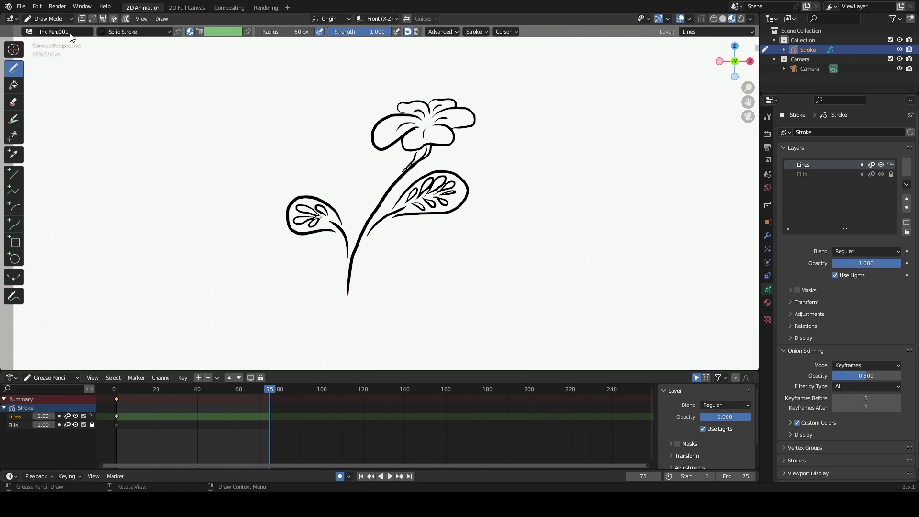
left_click(48, 19)
left_click(50, 44)
mouse_move(311, 56)
left_mouse_down()
mouse_move(512, 136)
mouse_move(519, 169)
left_mouse_up()
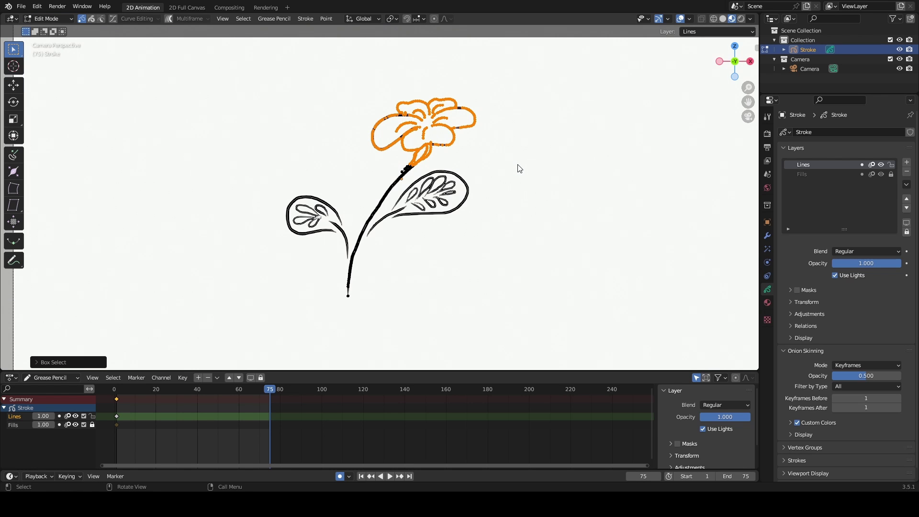
key("2")
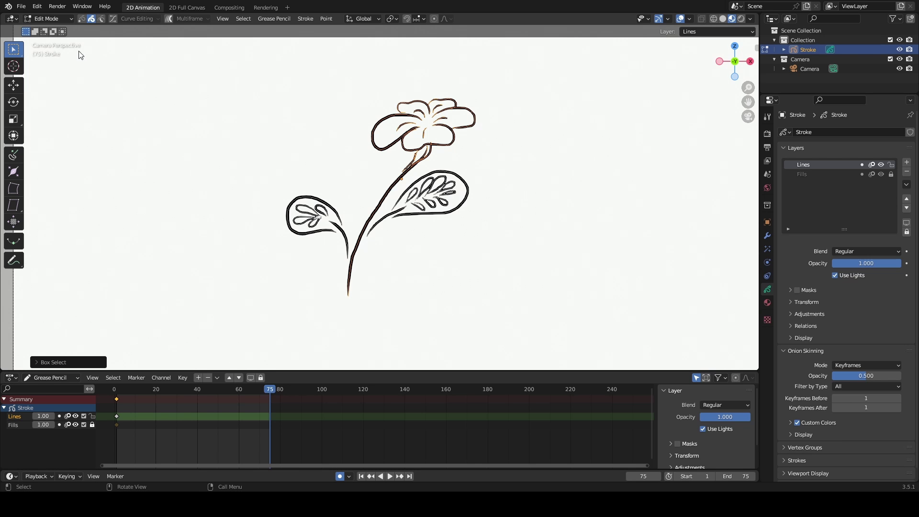
left_click(56, 19)
left_click(56, 48)
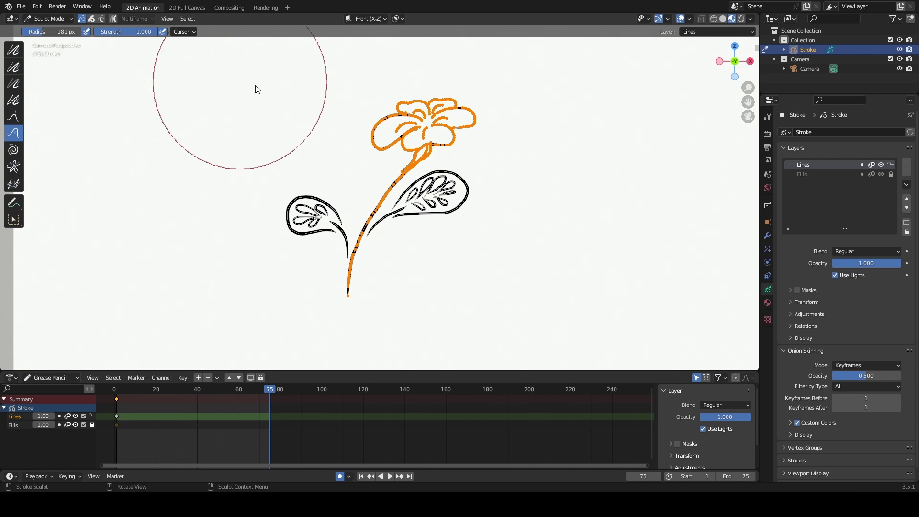
Step: Enlarge the Push brush to 352 px, sweep the flower head up-left, then return to Draw Mode
key("f")
left_click(578, 174)
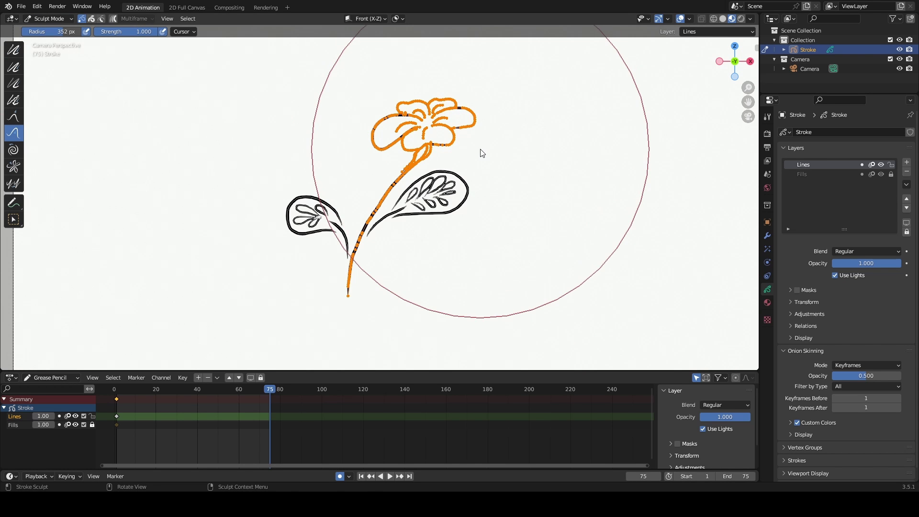
left_click_drag(483, 153, 427, 155)
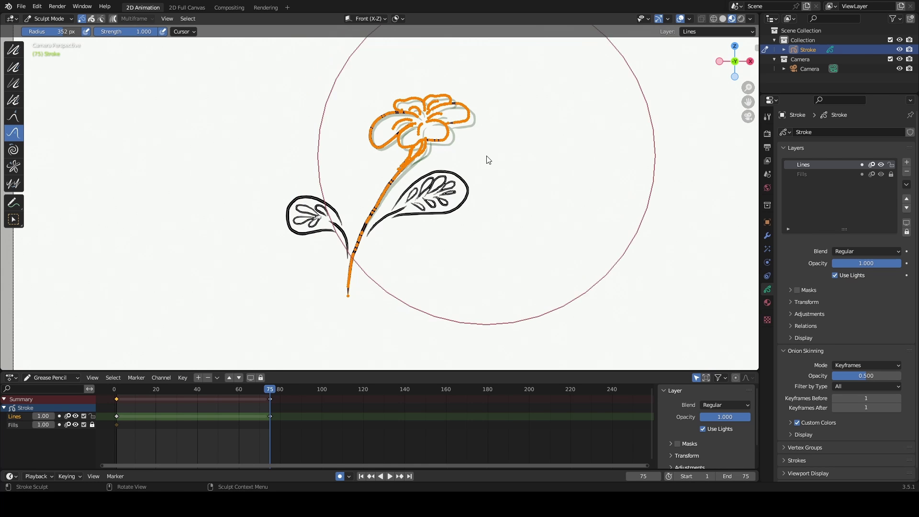
mouse_move(417, 67)
left_mouse_down()
mouse_move(380, 57)
mouse_move(484, 106)
mouse_move(320, 74)
mouse_move(371, 54)
mouse_move(360, 52)
mouse_move(451, 84)
mouse_move(473, 107)
mouse_move(374, 120)
mouse_move(330, 146)
left_mouse_up()
left_click(48, 18)
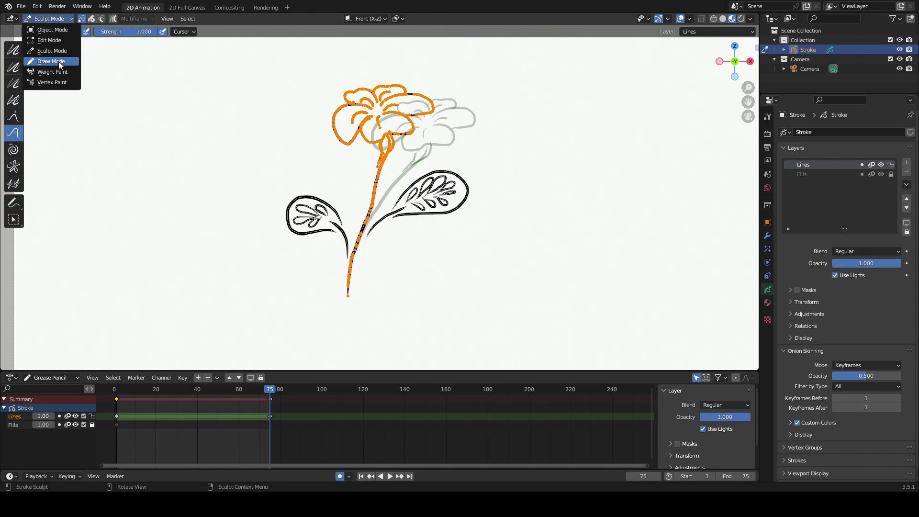
left_click(59, 53)
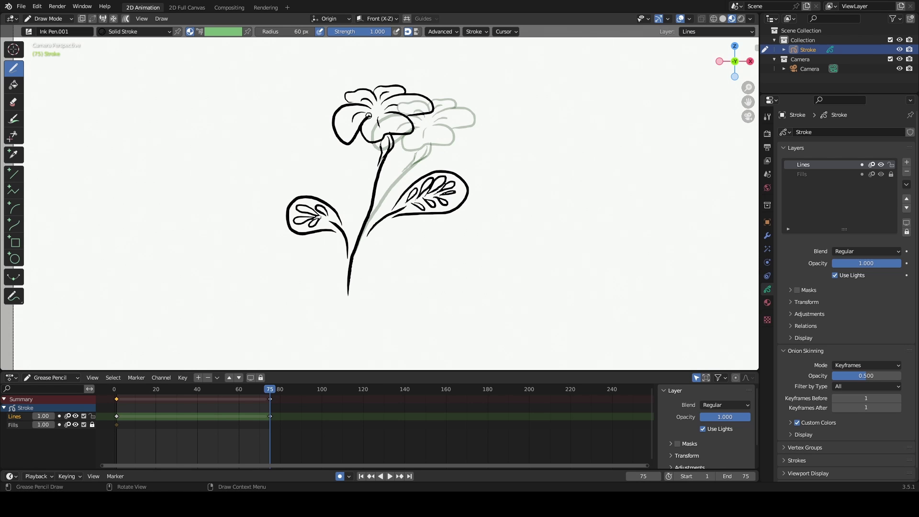
Step: From frame 37, run Draw > Interpolate Sequence and play back the flower's bending animation
left_click(191, 390)
left_click(161, 18)
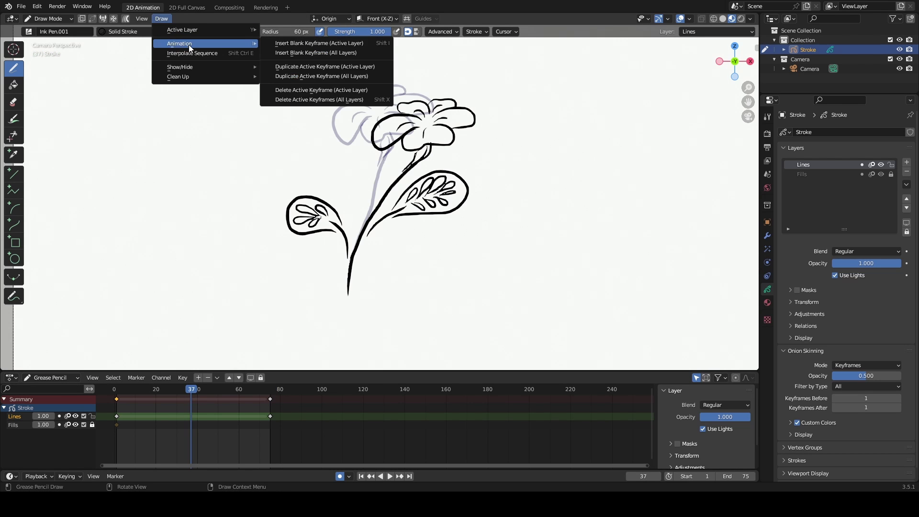
left_click(184, 53)
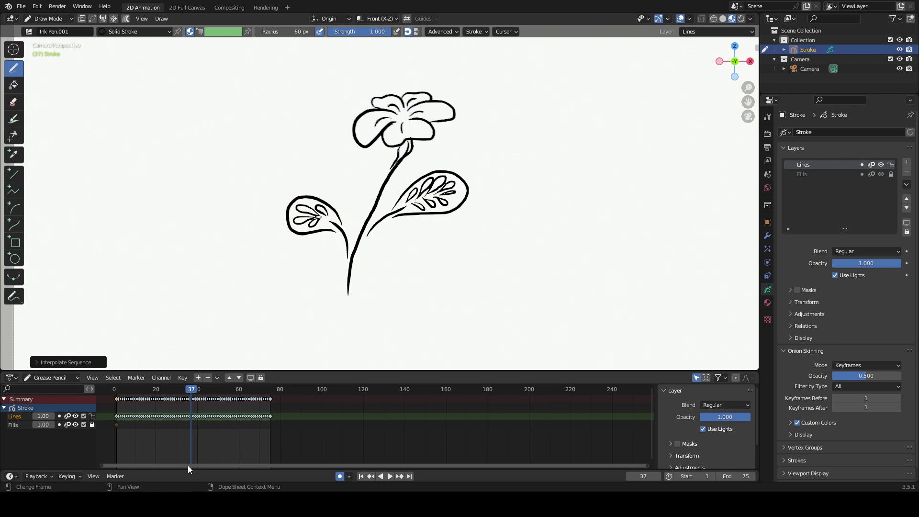
left_click(390, 476)
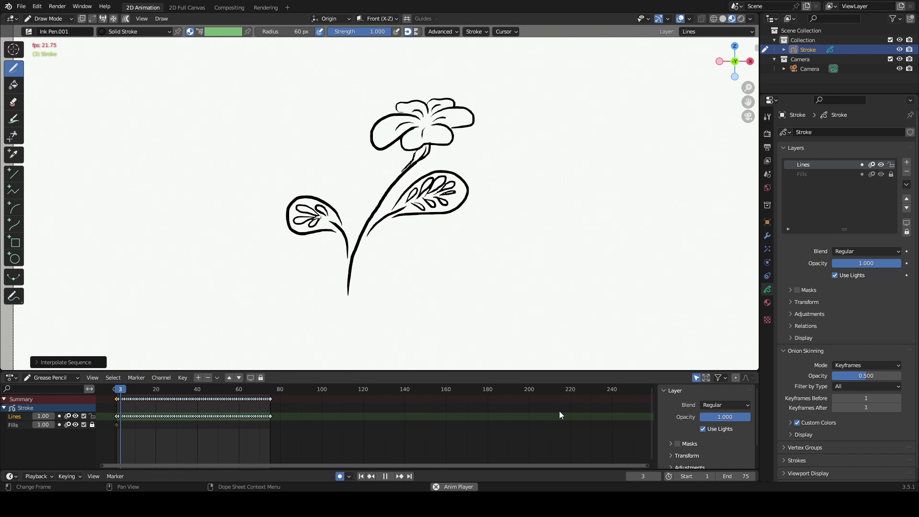